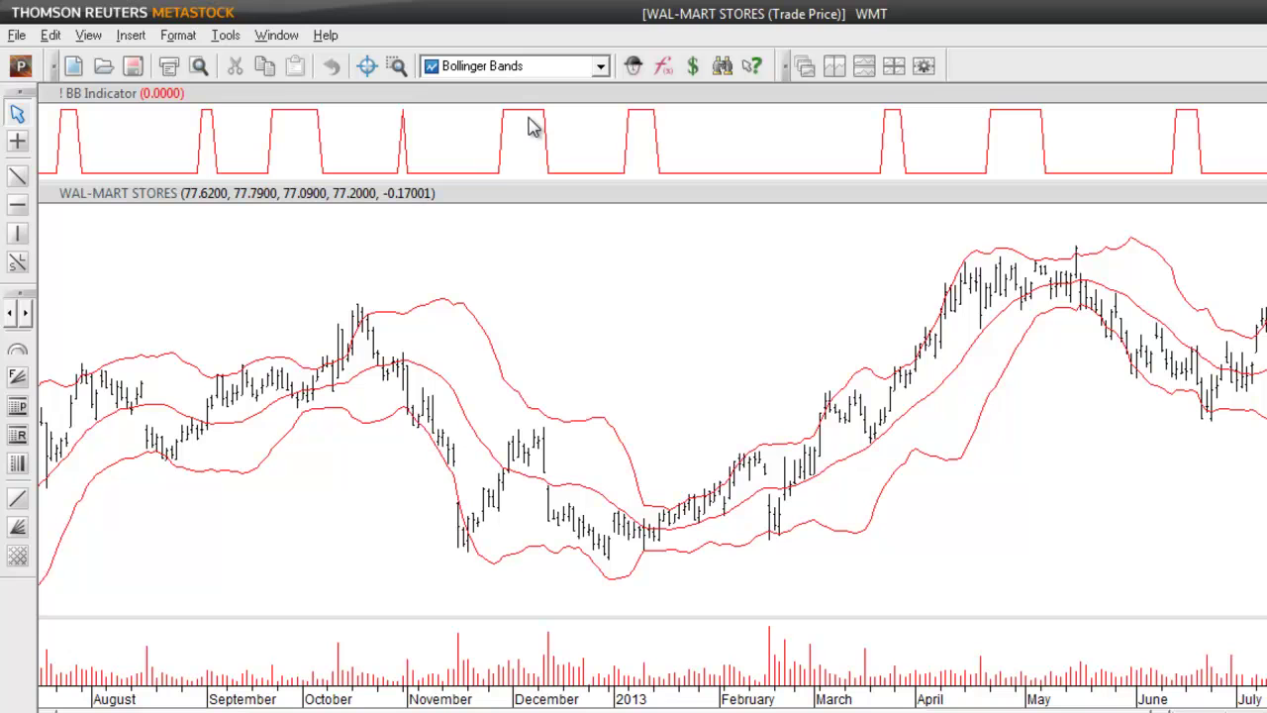
- Create a new expert in the Expert Advisor and name it "! BB Expert System"
{"action": "left_click", "coordinate": [633, 69]}
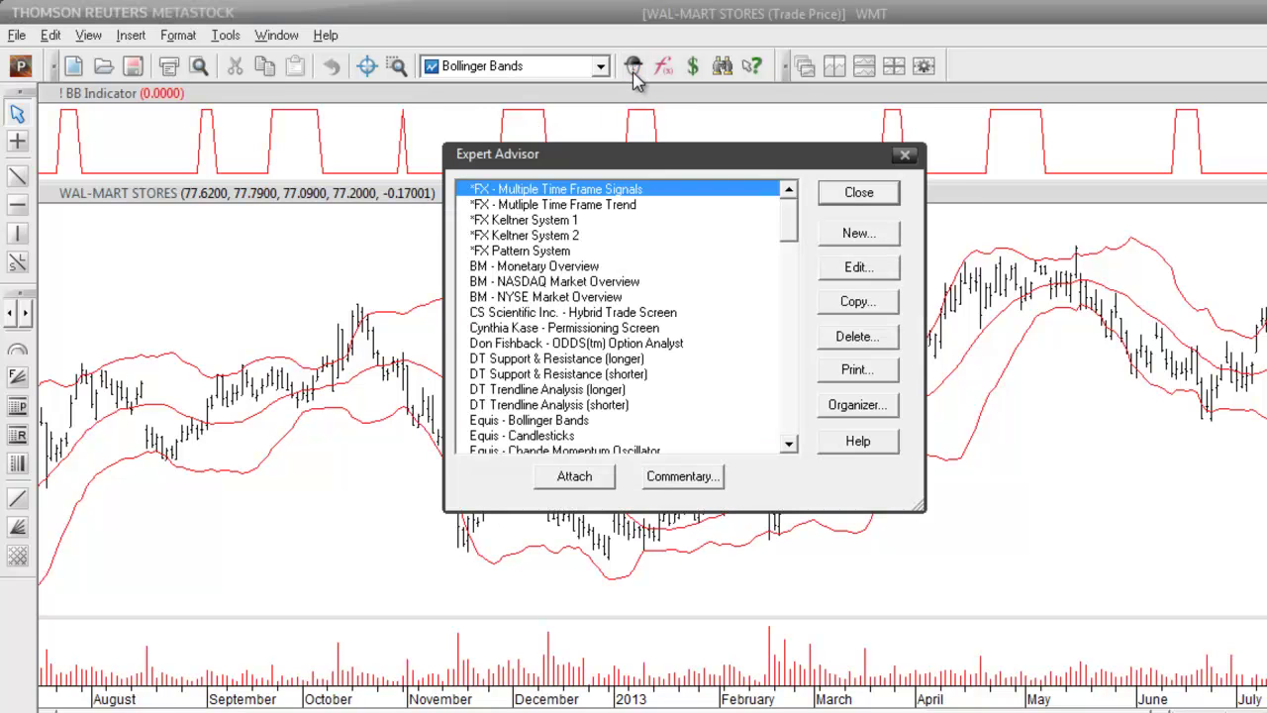
{"action": "left_click", "coordinate": [875, 238]}
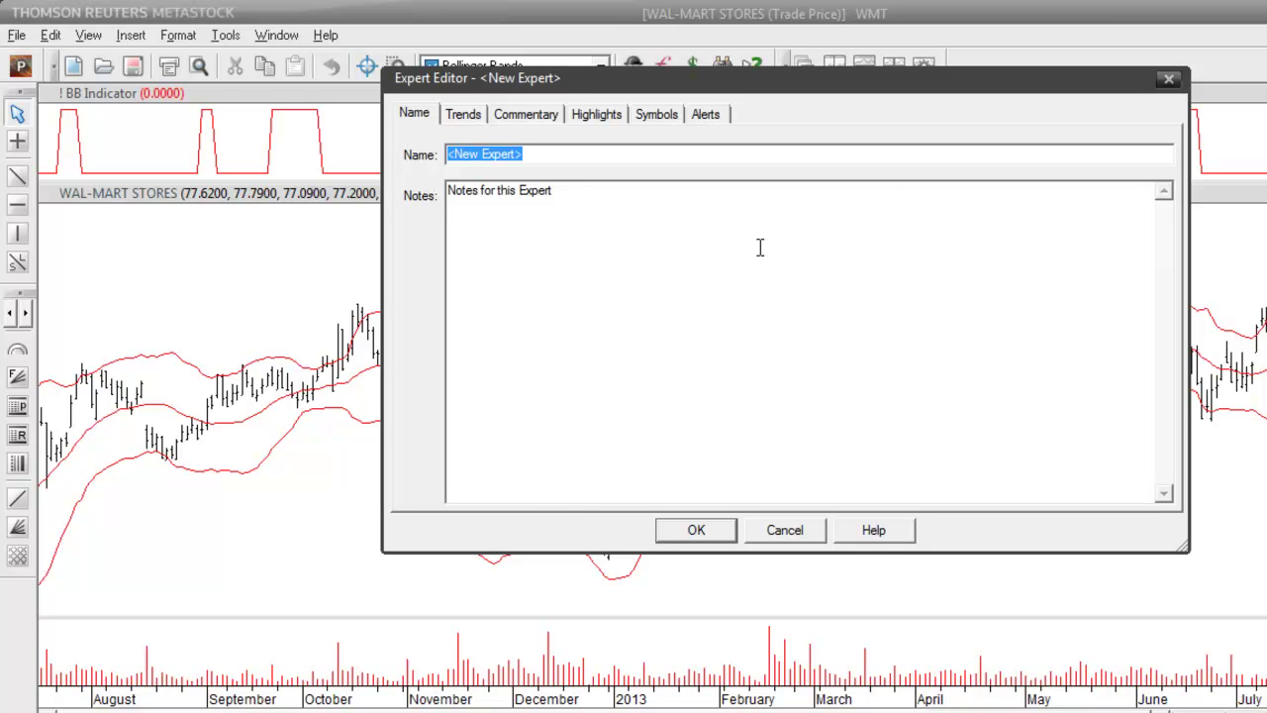
{"action": "type", "text": "! BB"}
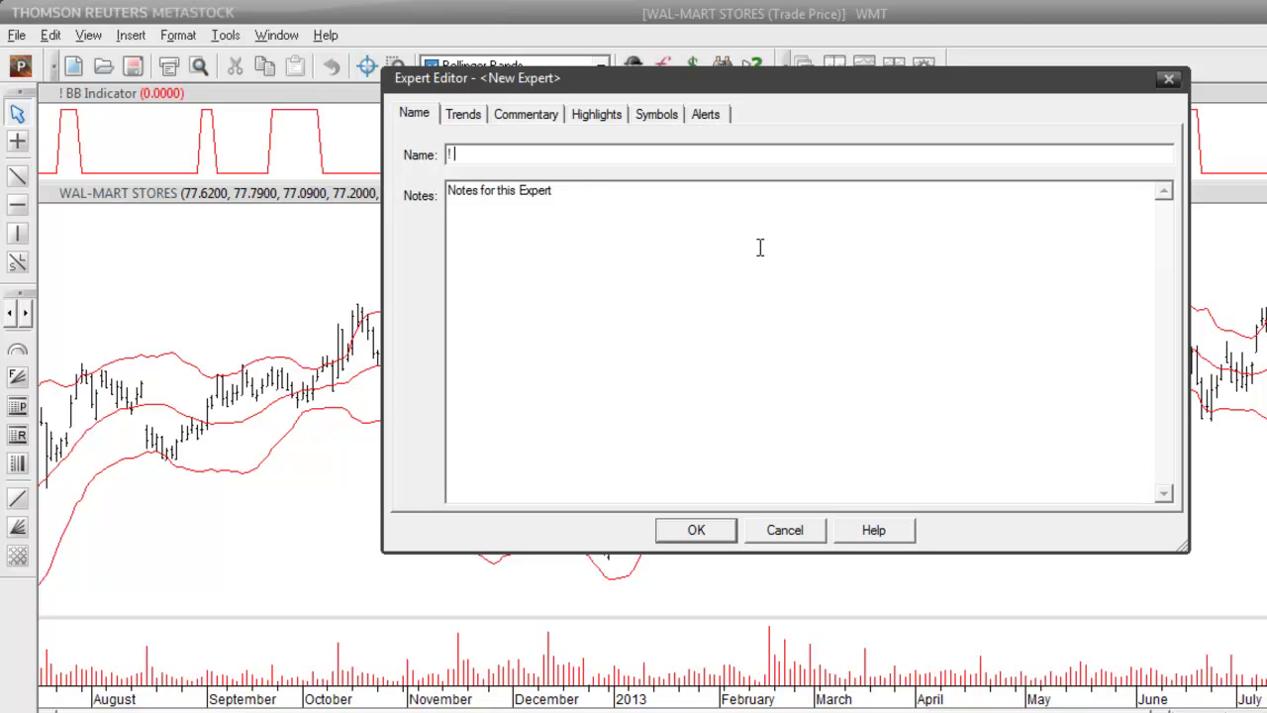
{"action": "type", "text": " Expert System"}
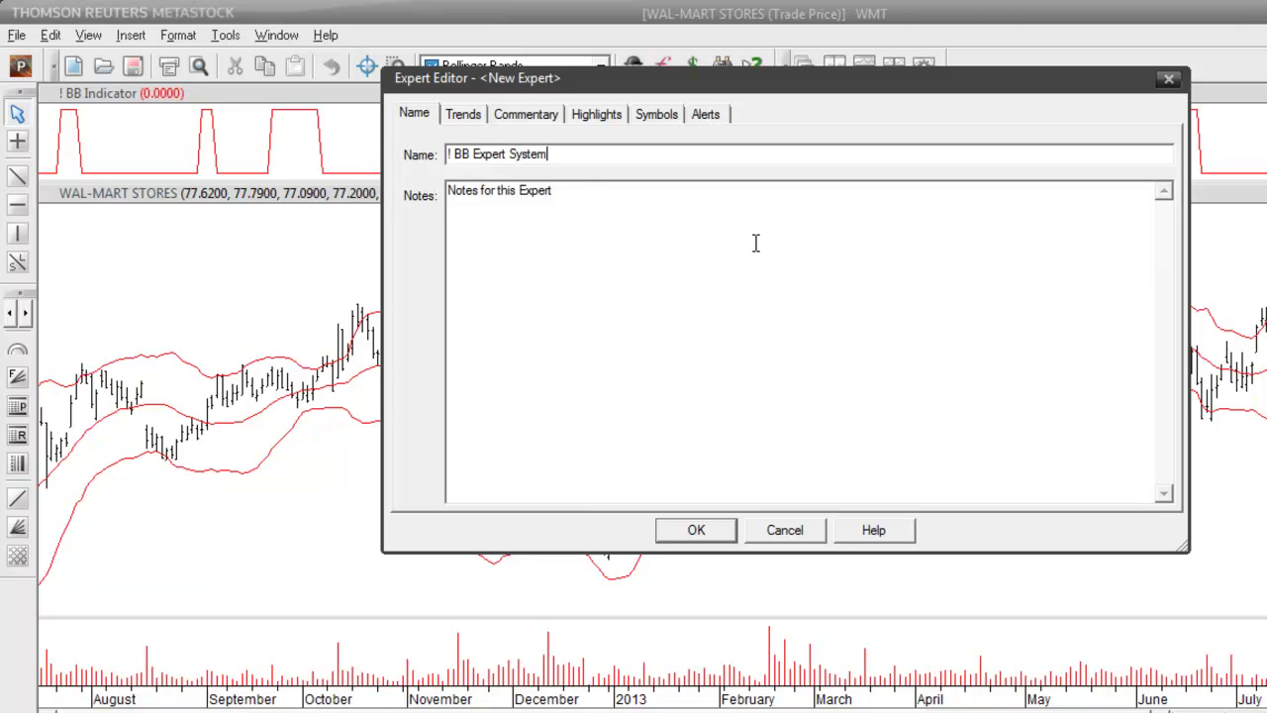
- Add a green highlight named "BB Squeeze" to the expert, leaving its condition empty, and save the expert
{"action": "left_click", "coordinate": [595, 121]}
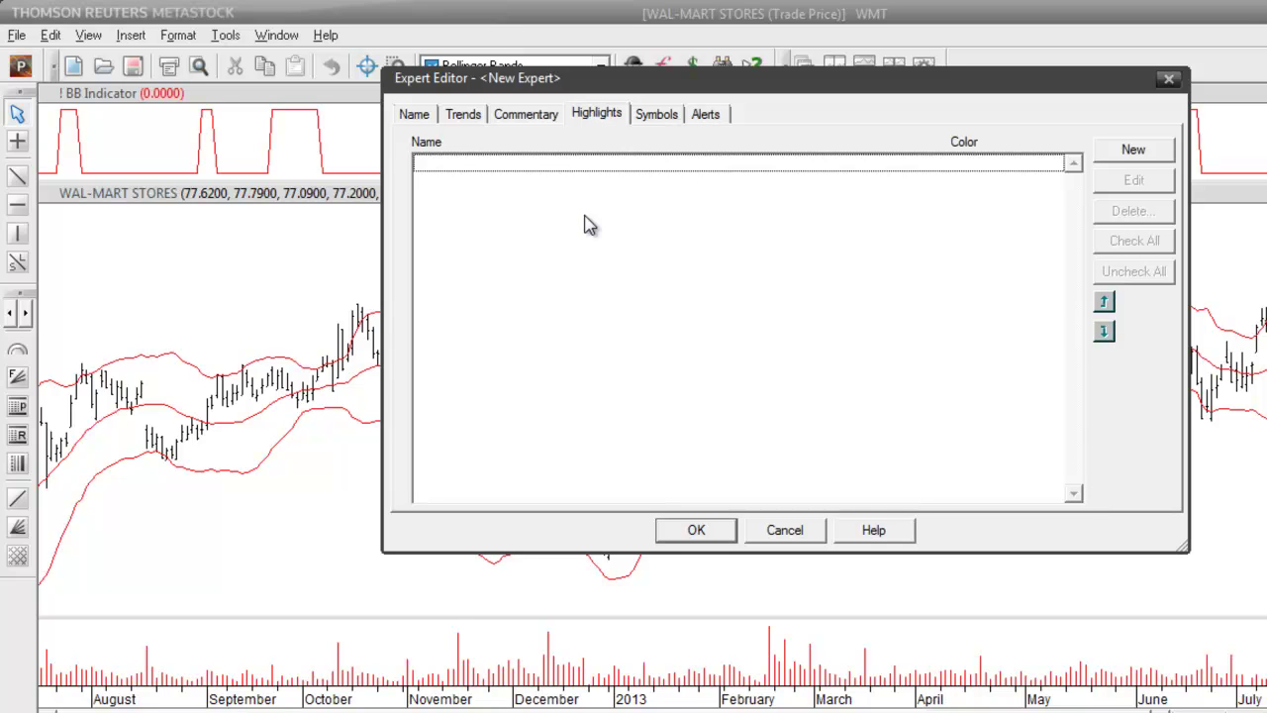
{"action": "left_click", "coordinate": [1134, 151]}
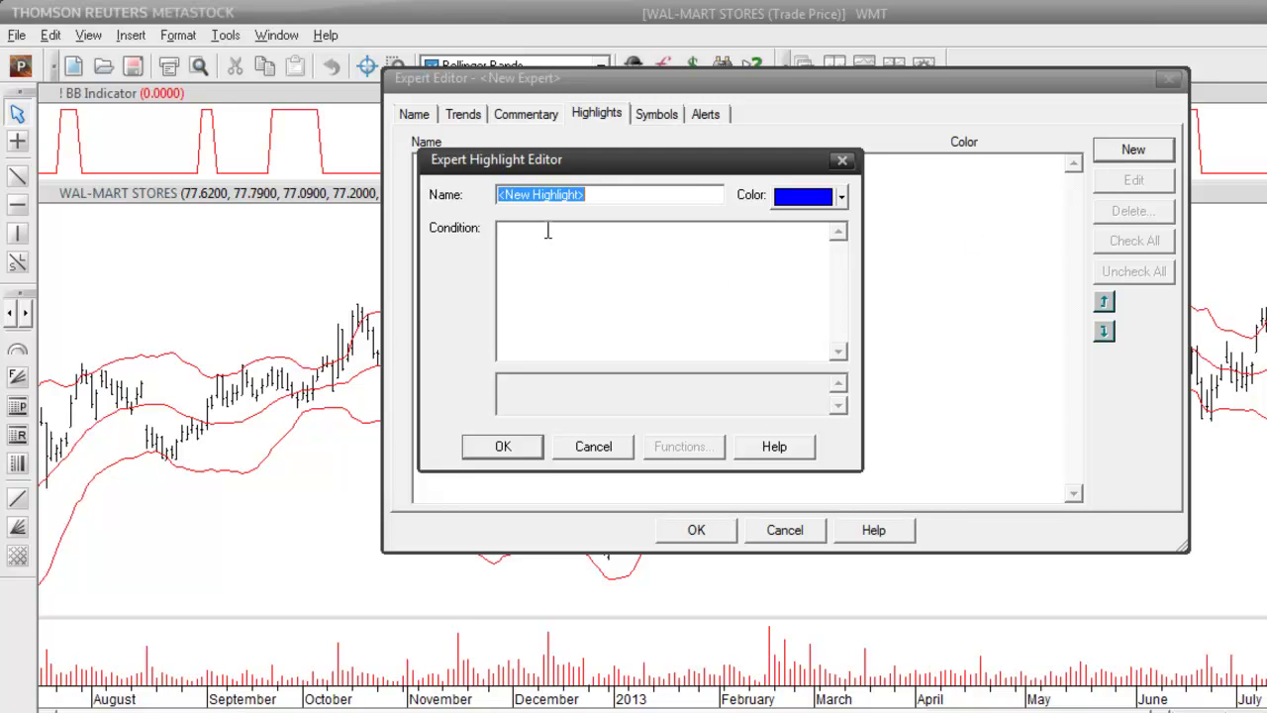
{"action": "type", "text": "BB S"}
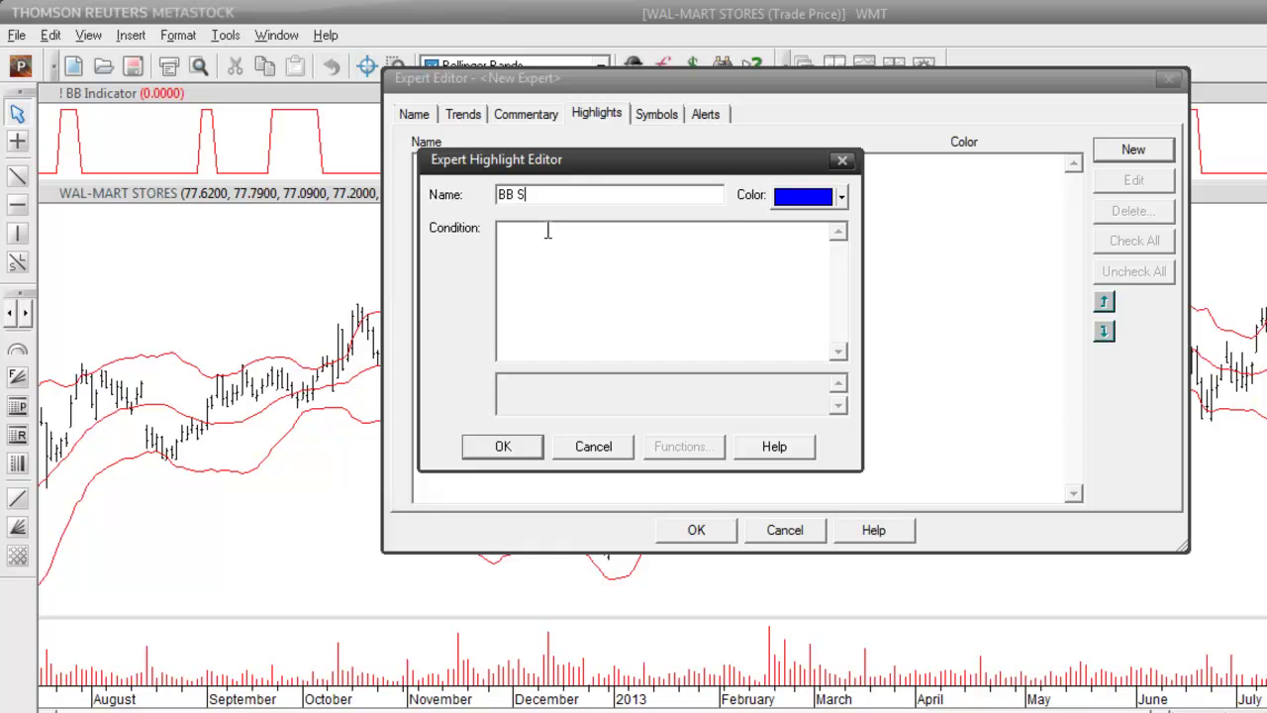
{"action": "type", "text": "queeze"}
{"action": "left_click", "coordinate": [842, 198]}
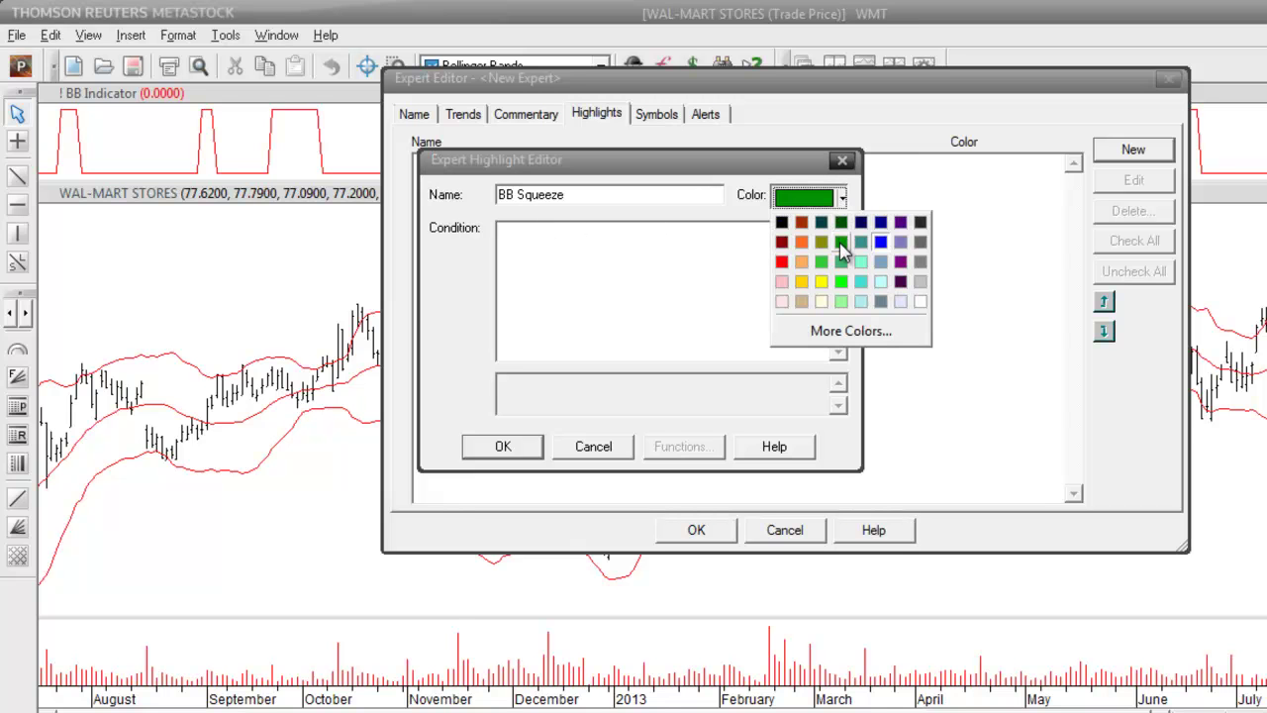
{"action": "left_click", "coordinate": [839, 252]}
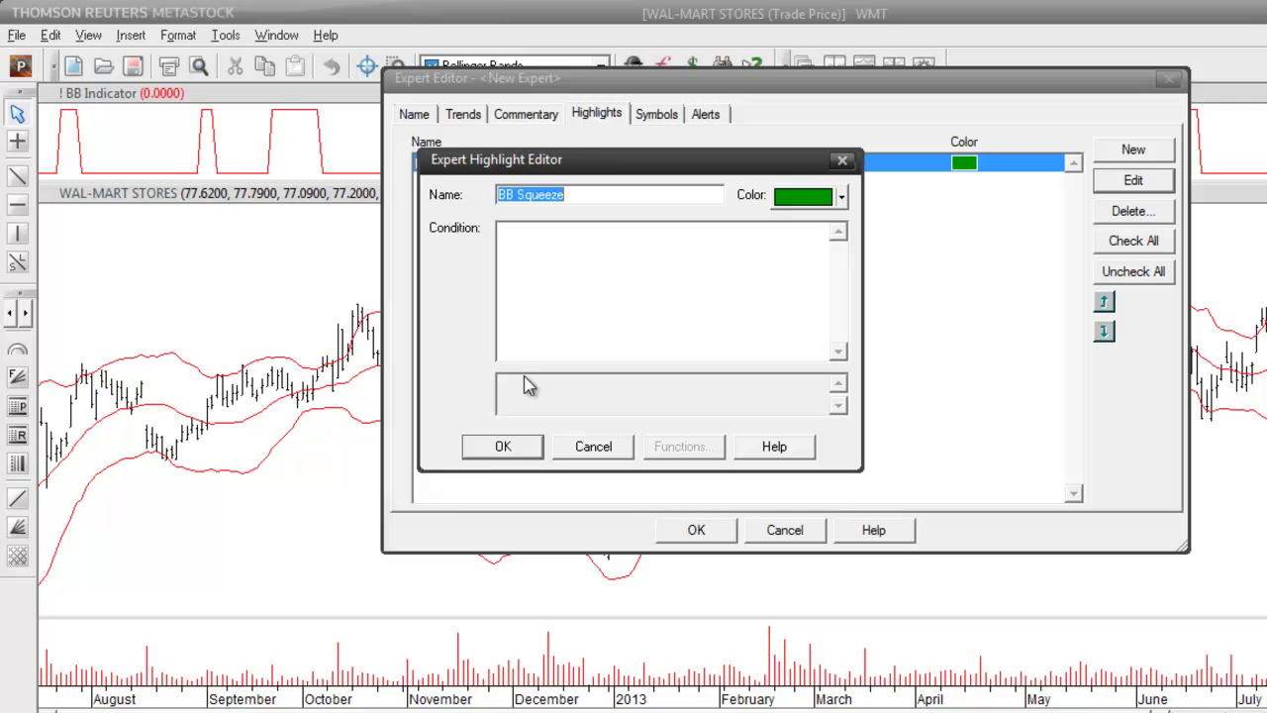
{"action": "left_click", "coordinate": [507, 451]}
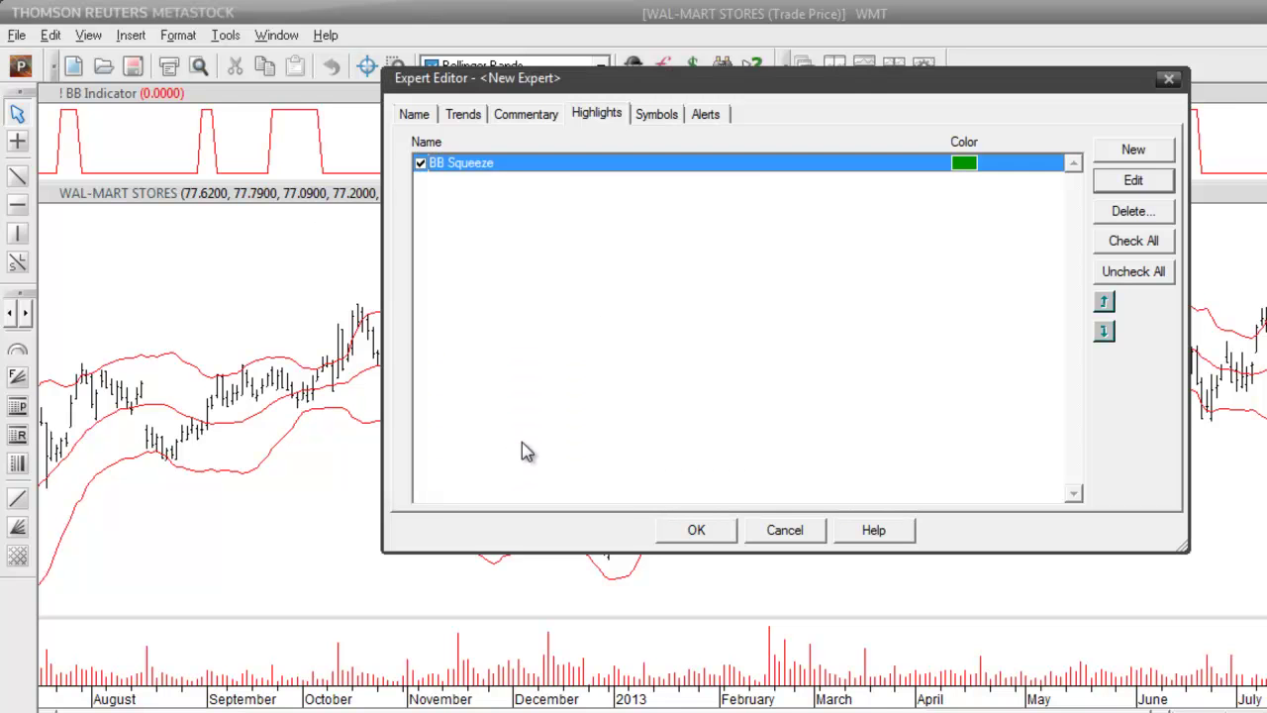
{"action": "left_click", "coordinate": [694, 533]}
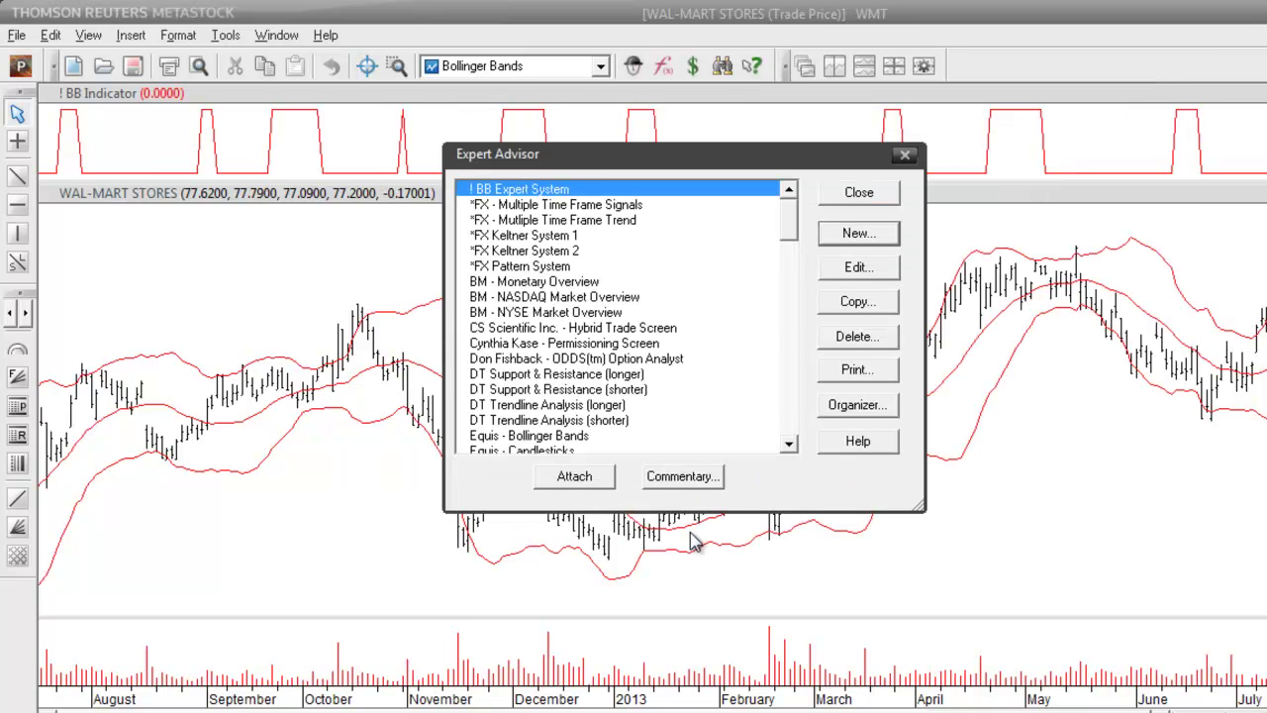
{"action": "left_click", "coordinate": [858, 192]}
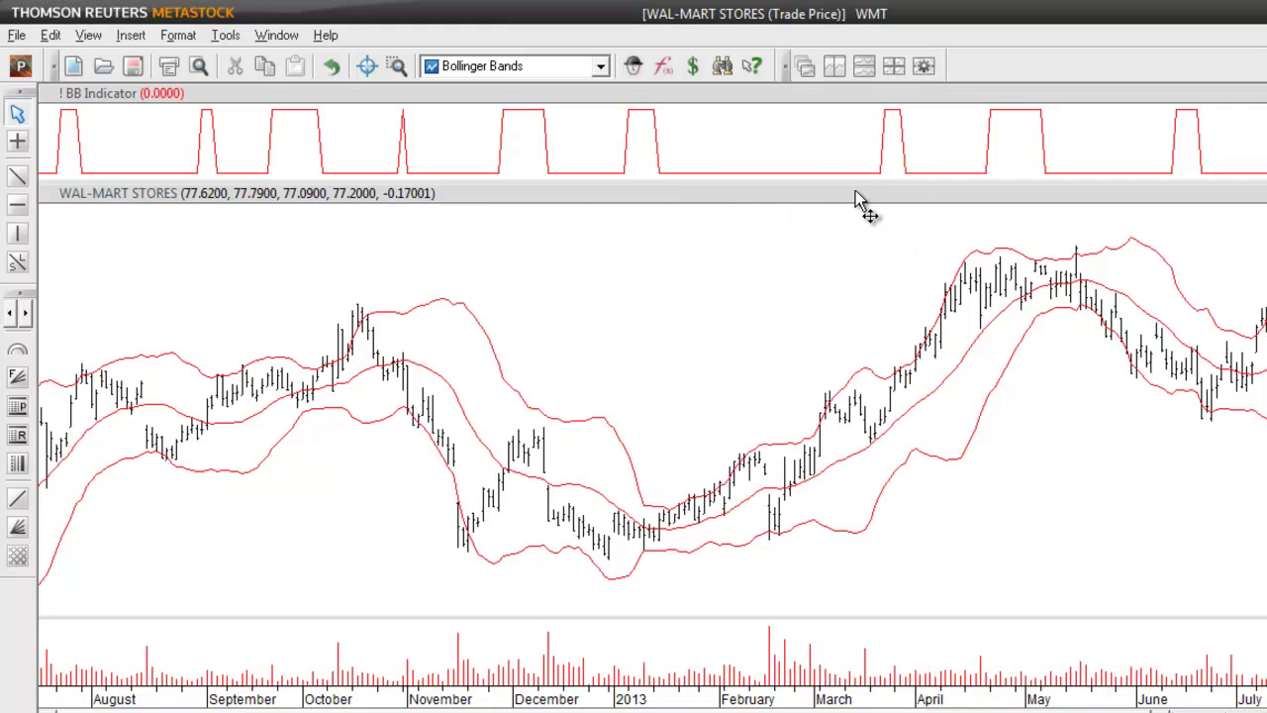
- Copy the entire formula from the properties of the ! BB Indicator plotted above the price chart
{"action": "double_click", "coordinate": [661, 139]}
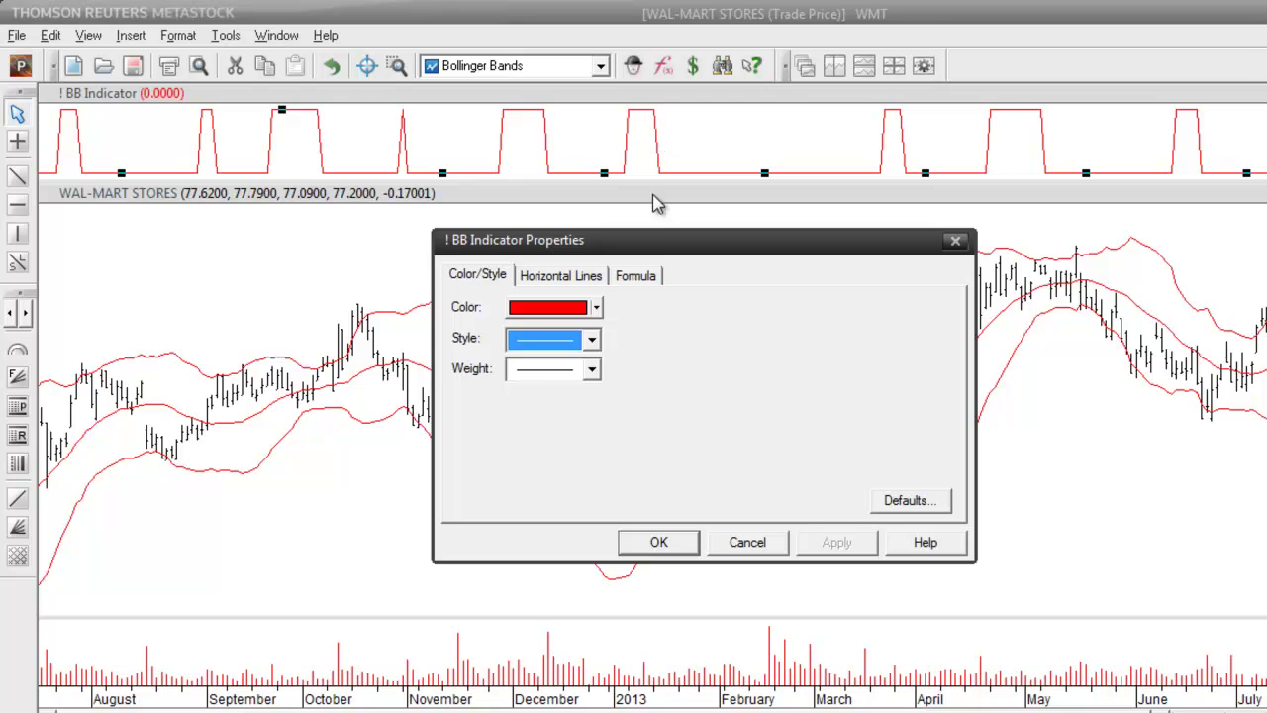
{"action": "left_click", "coordinate": [645, 277]}
{"action": "left_click_drag", "start_coordinate": [803, 418], "coordinate": [500, 333]}
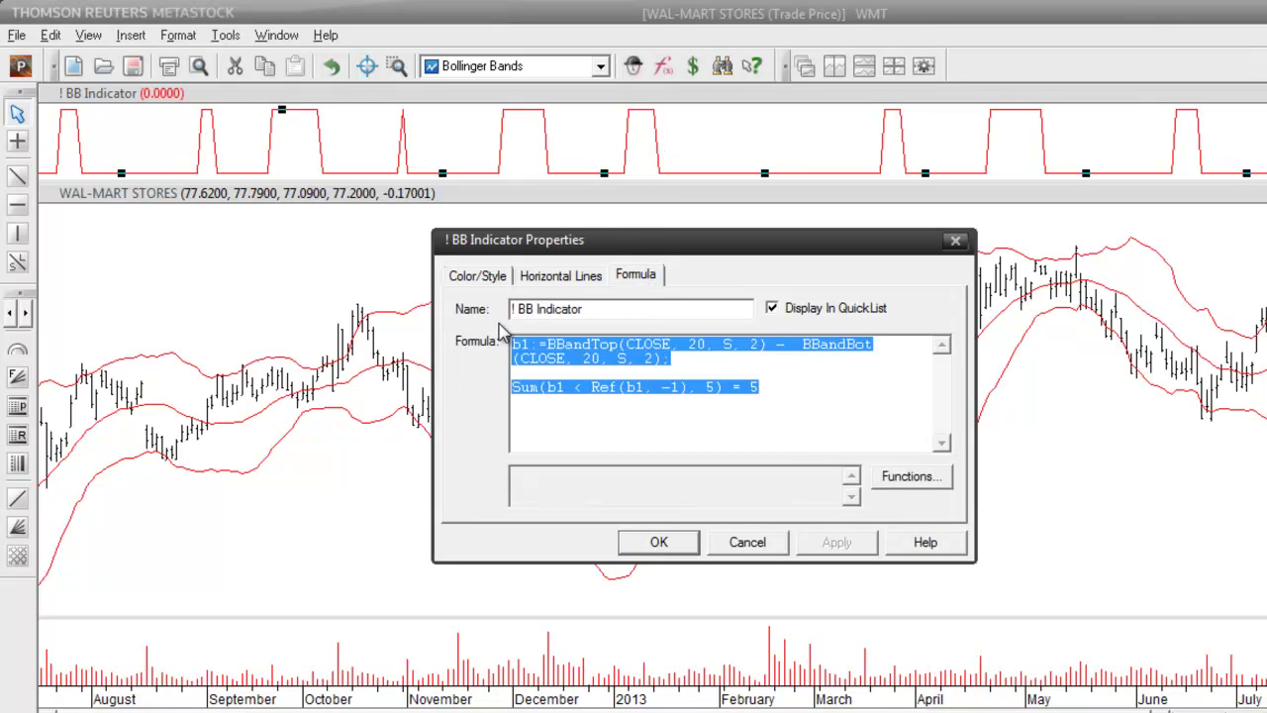
{"action": "left_click", "coordinate": [657, 544]}
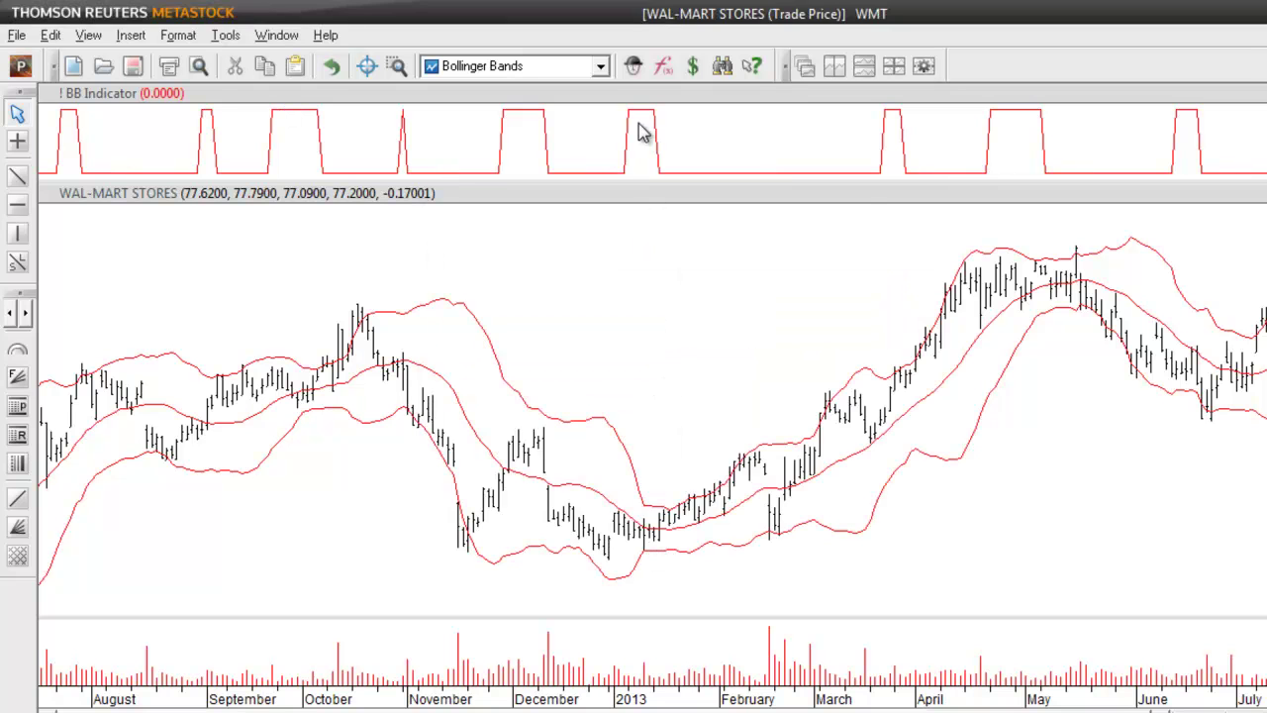
- Paste the copied indicator formula as the condition of the BB Squeeze highlight in the ! BB Expert System
{"action": "left_click", "coordinate": [634, 65]}
{"action": "left_click", "coordinate": [856, 270]}
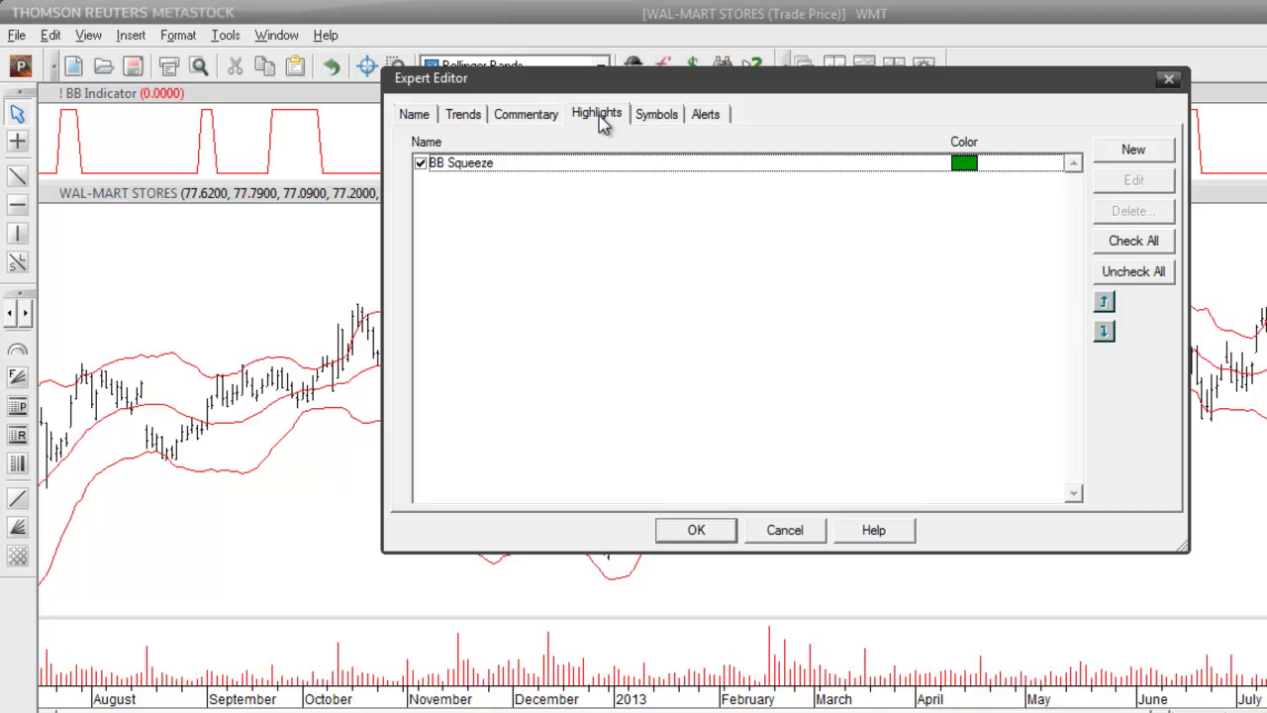
{"action": "left_click", "coordinate": [557, 169]}
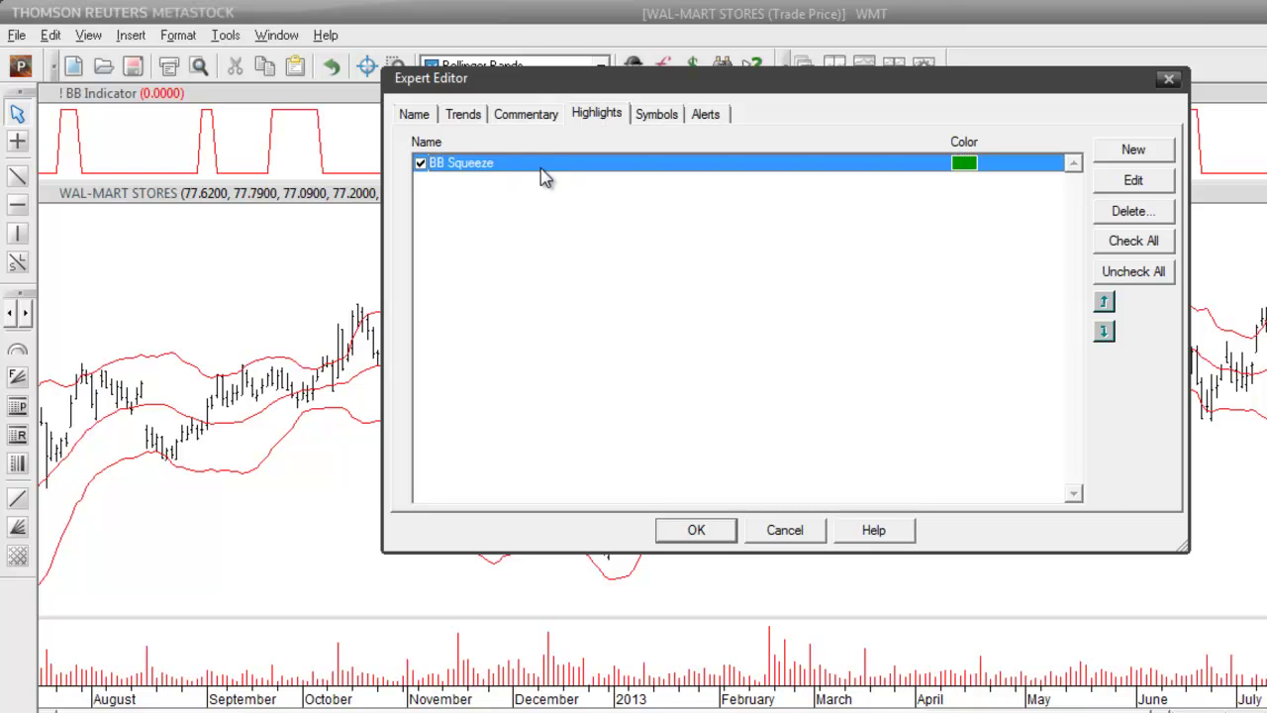
{"action": "left_click", "coordinate": [1133, 181]}
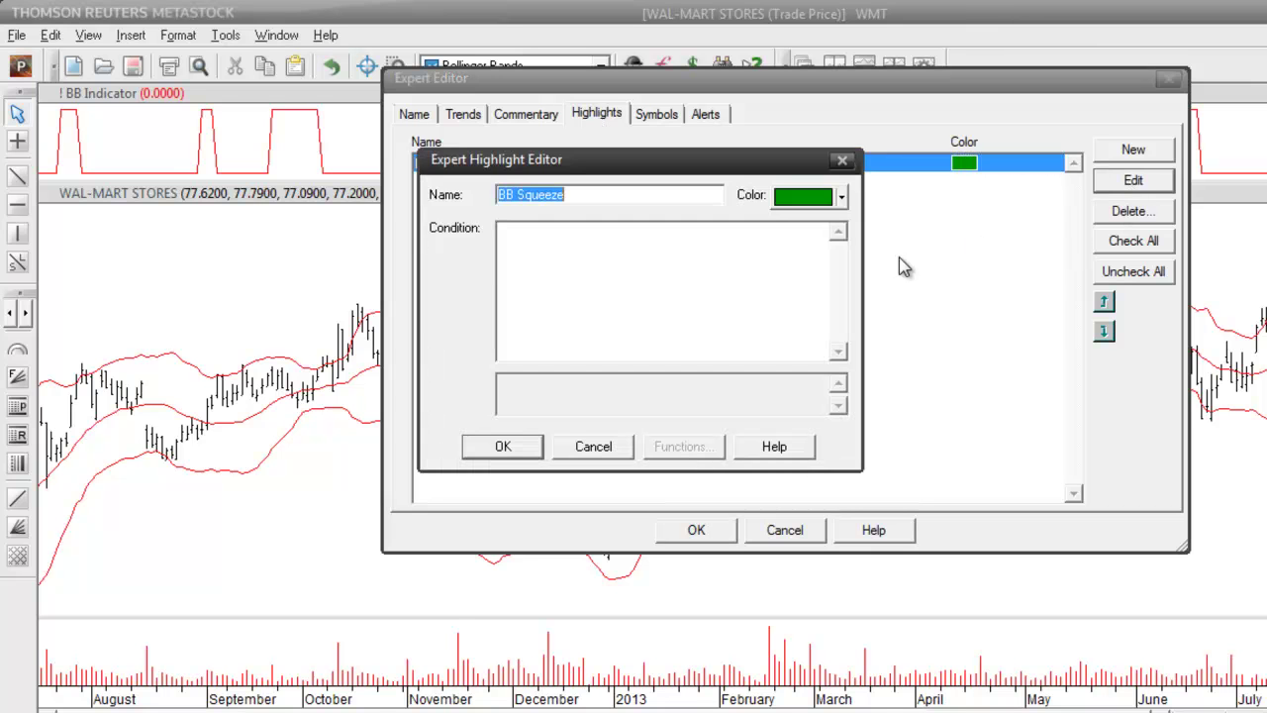
{"action": "left_click", "coordinate": [594, 243]}
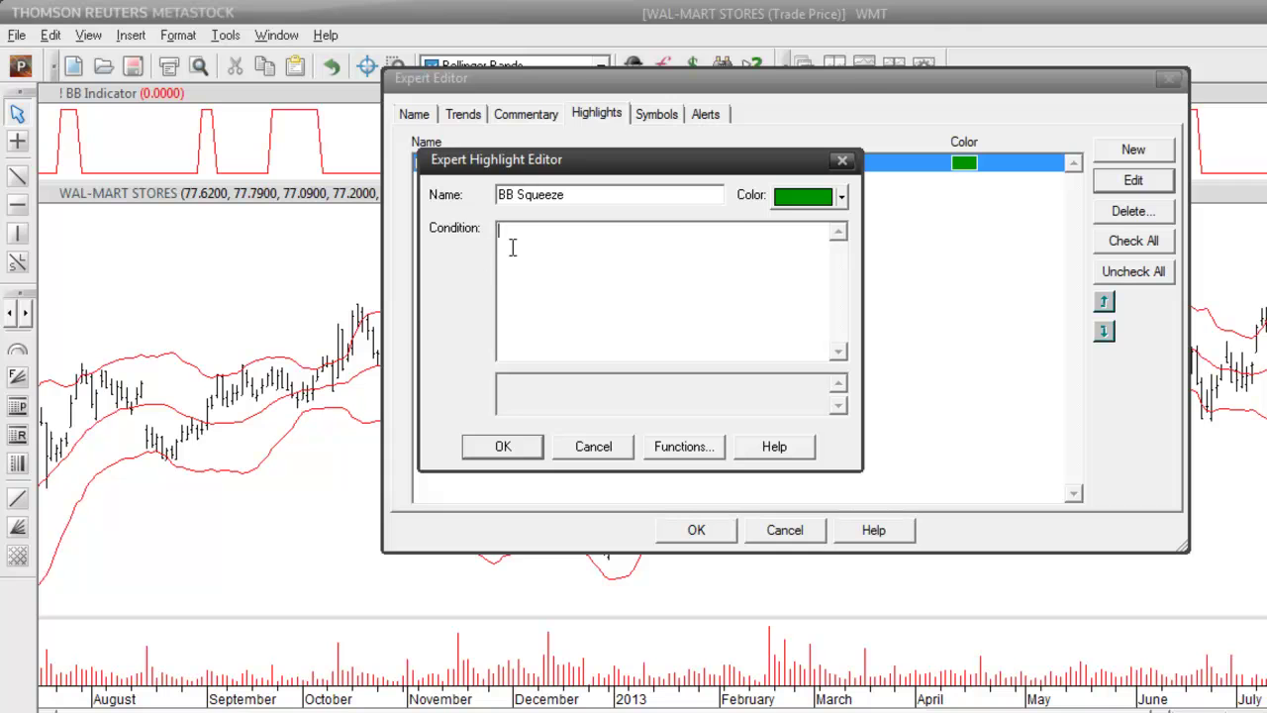
{"action": "type", "text": "b1:=BBandTop(CLOSE, 20, S, 2) - BBandBot(CLOSE, 20, S, 2);  Sum(b1 < Ref(b1, -1), 5) = 5"}
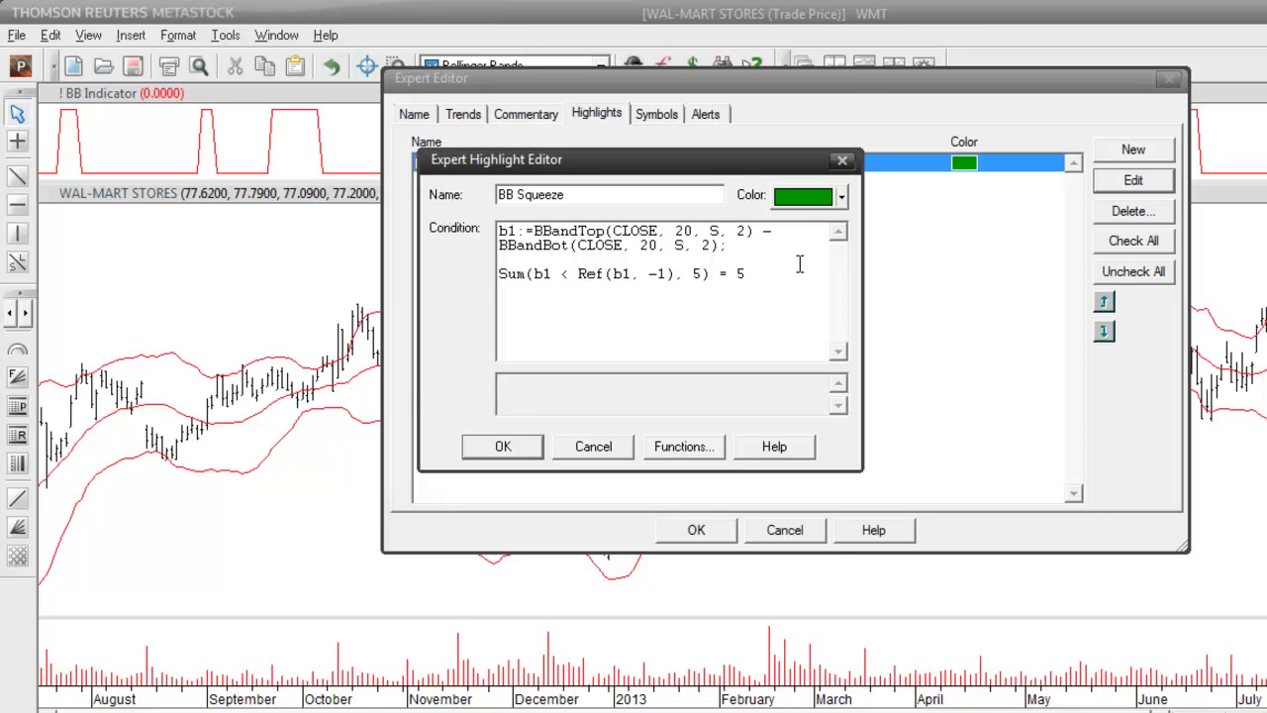
{"action": "left_click", "coordinate": [530, 448]}
- Save the edited ! BB Expert System and attach it to the Wal-Mart Stores chart
{"action": "left_click", "coordinate": [690, 533]}
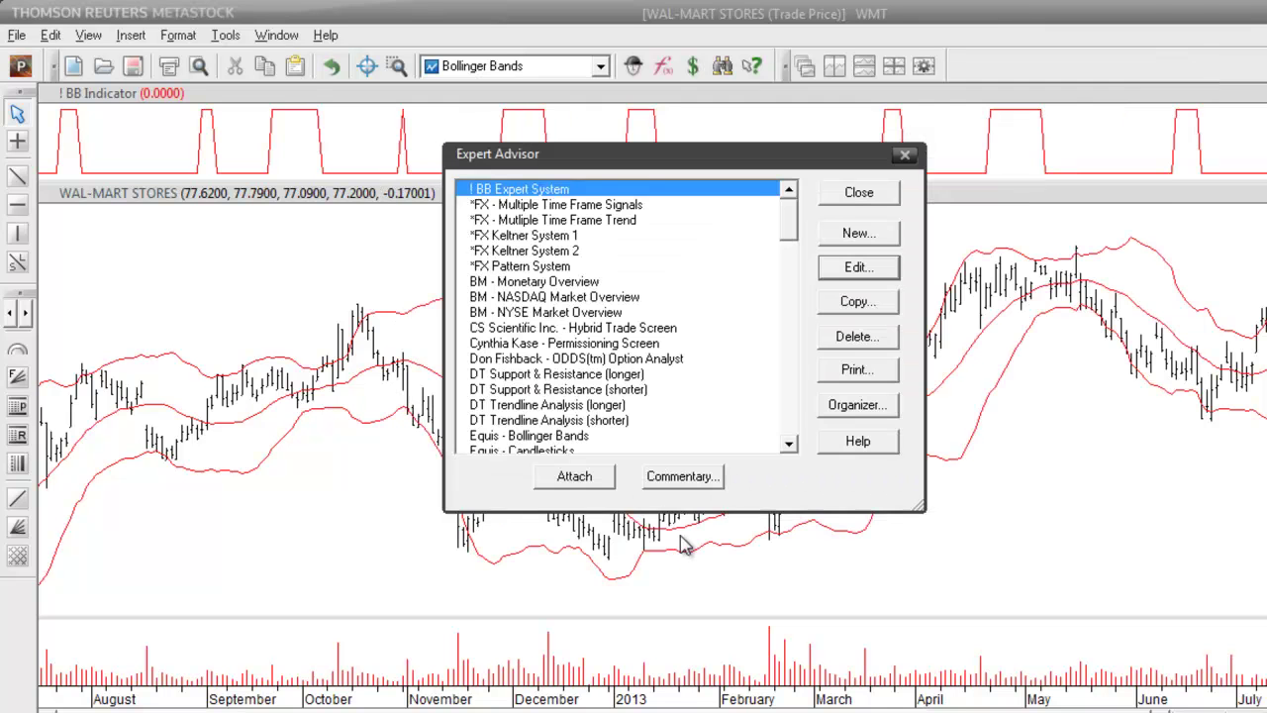
{"action": "left_click", "coordinate": [598, 485]}
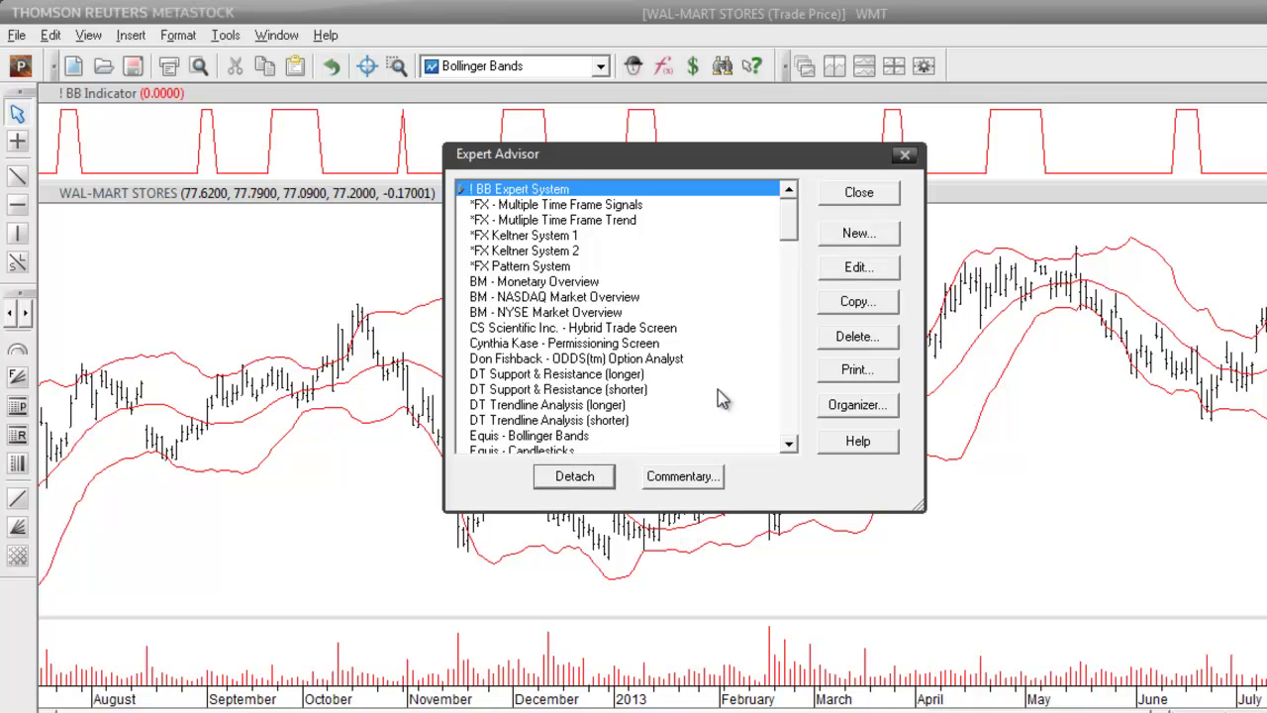
{"action": "left_click", "coordinate": [853, 195]}
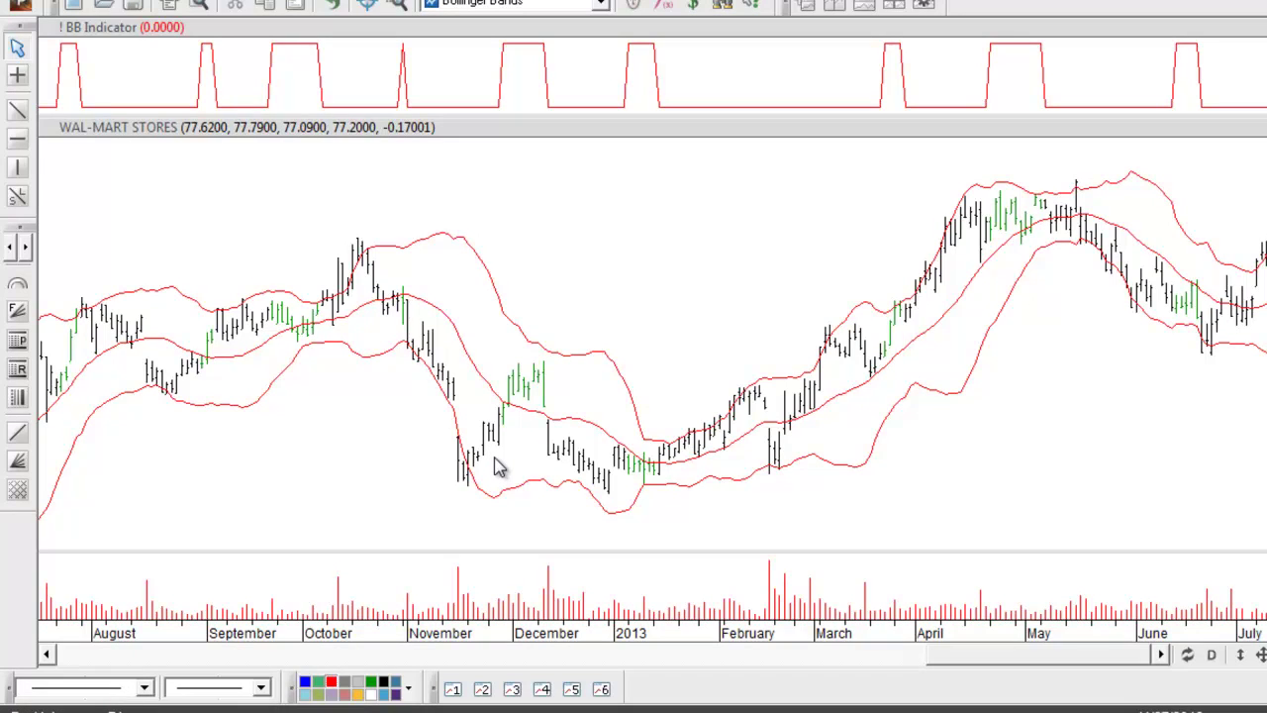
- Recolor the Wal-Mart price bars light gray
{"action": "left_click", "coordinate": [485, 445]}
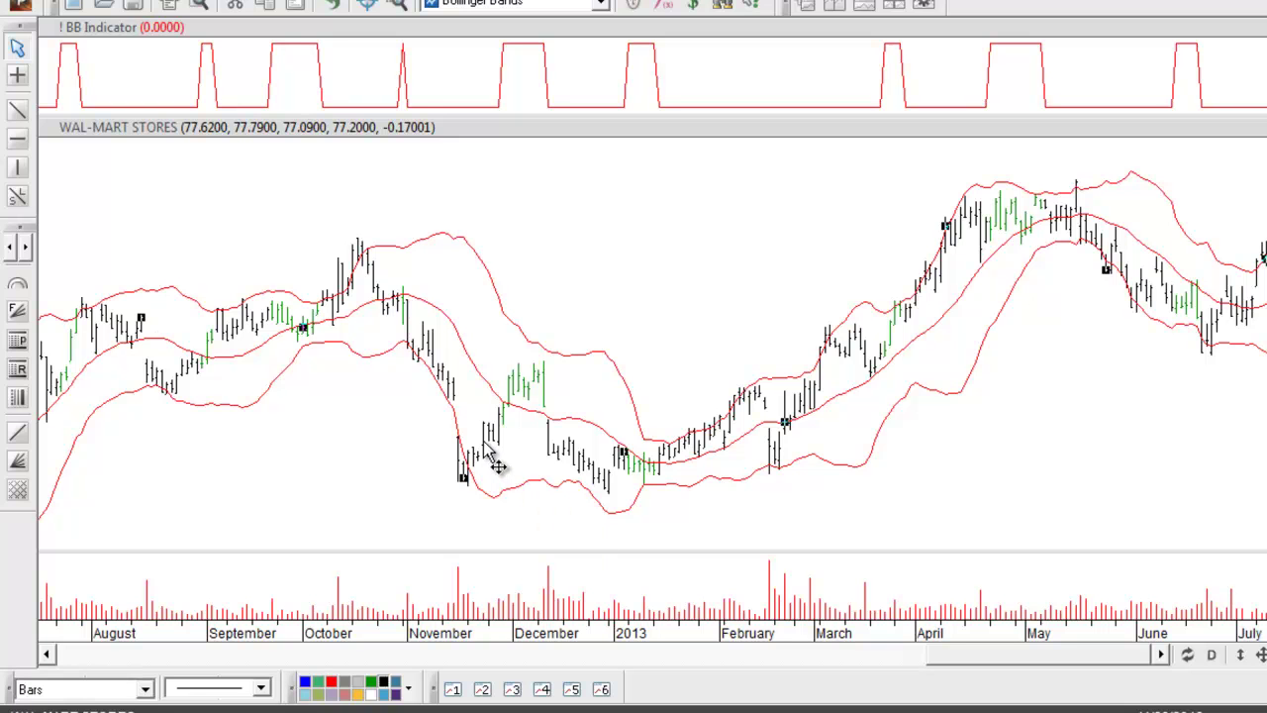
{"action": "left_click", "coordinate": [358, 686]}
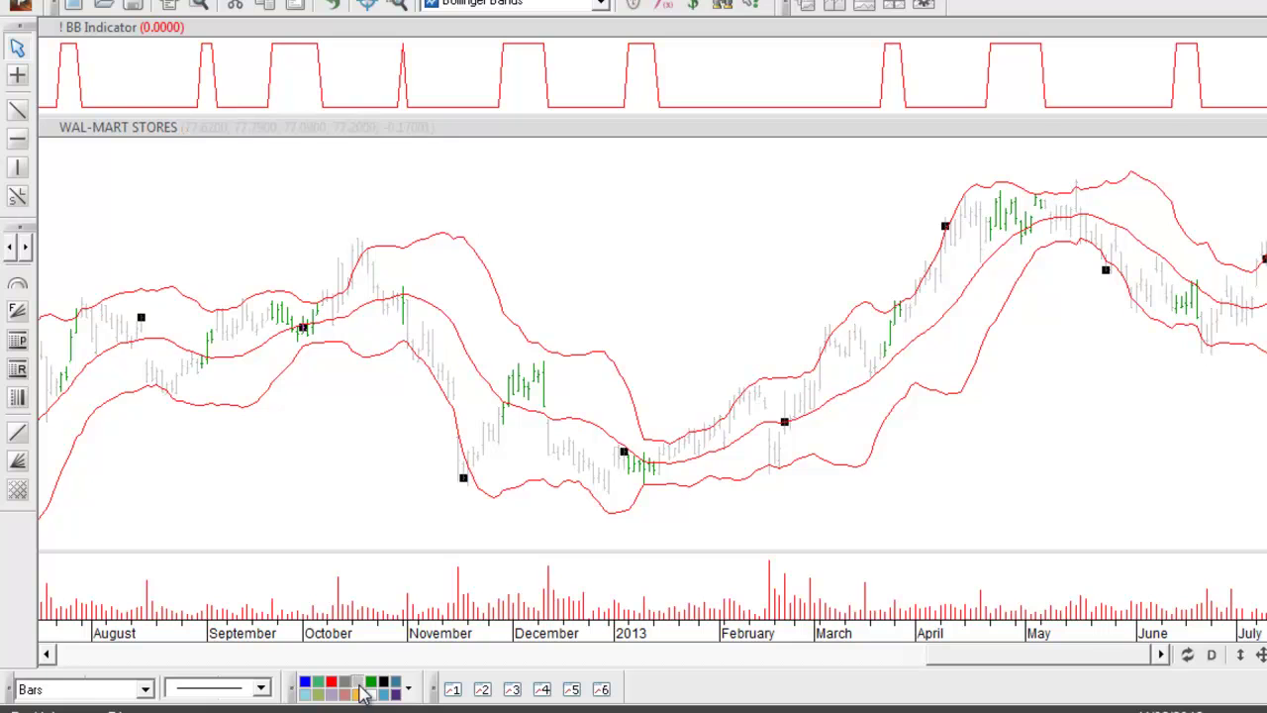
{"action": "left_click", "coordinate": [372, 492]}
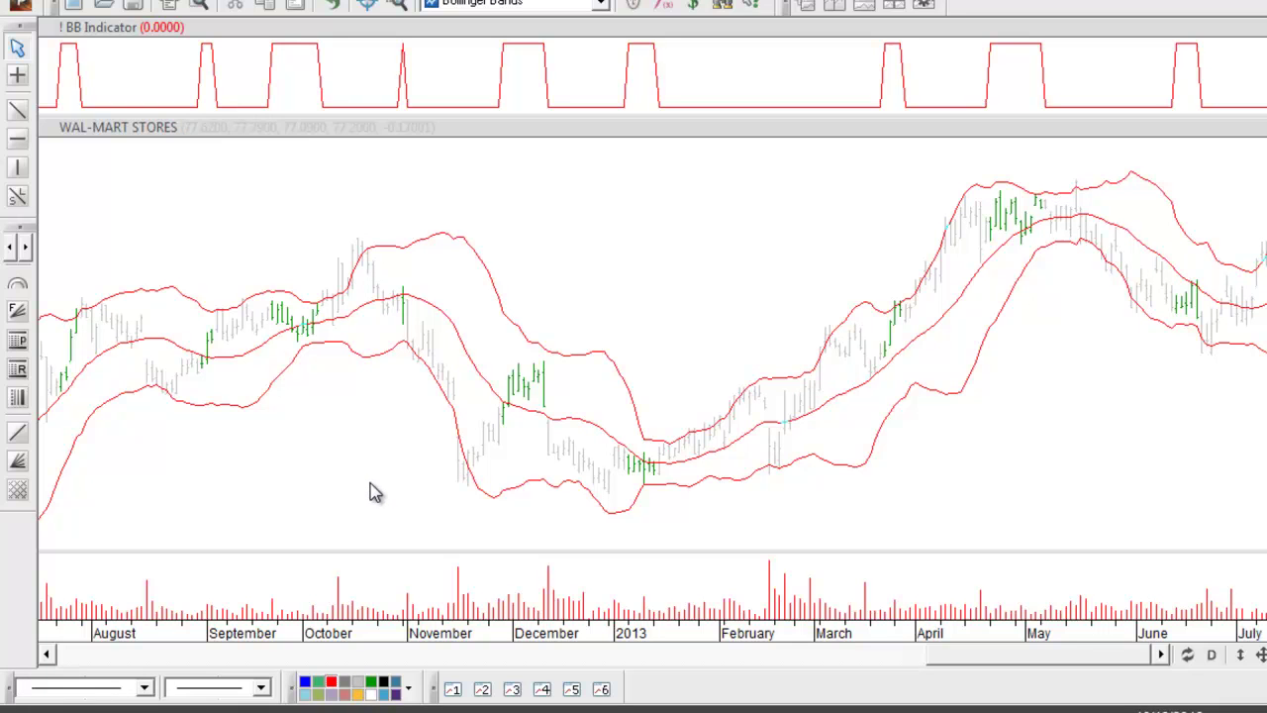
- Apply a thicker line weight to the Wal-Mart price bars
{"action": "left_click", "coordinate": [485, 451]}
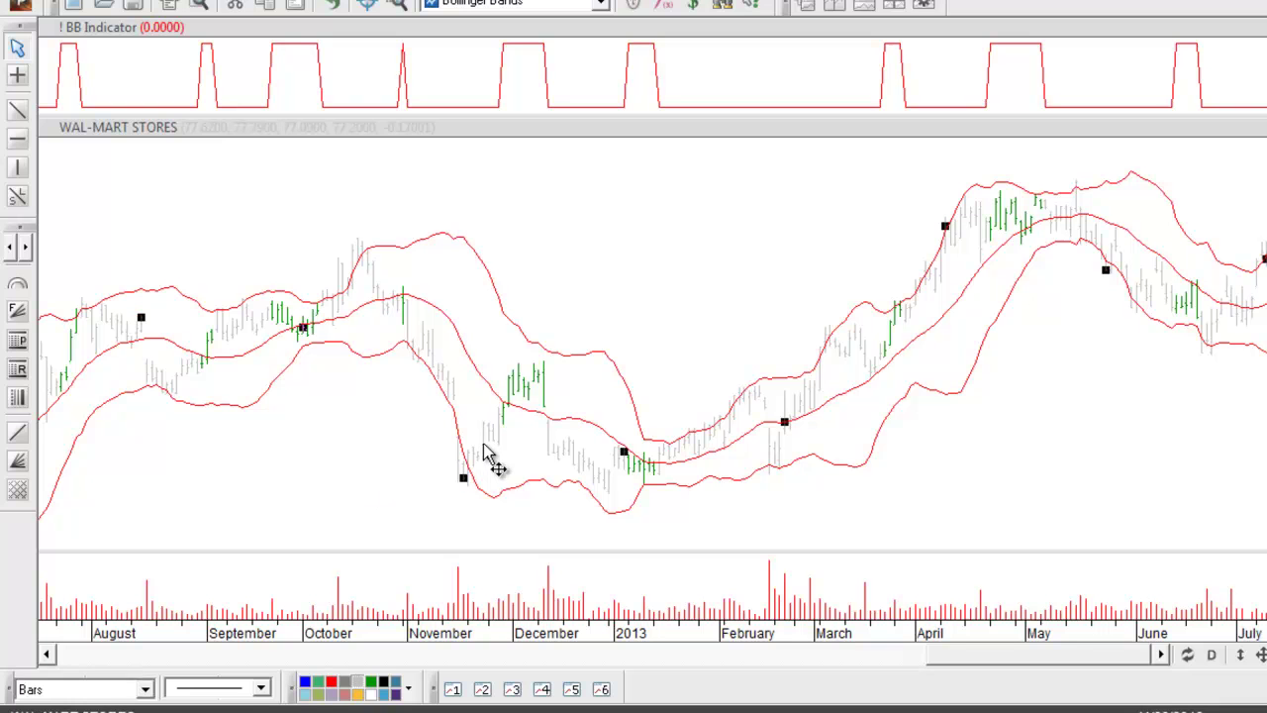
{"action": "left_click", "coordinate": [259, 689]}
{"action": "left_click", "coordinate": [256, 616]}
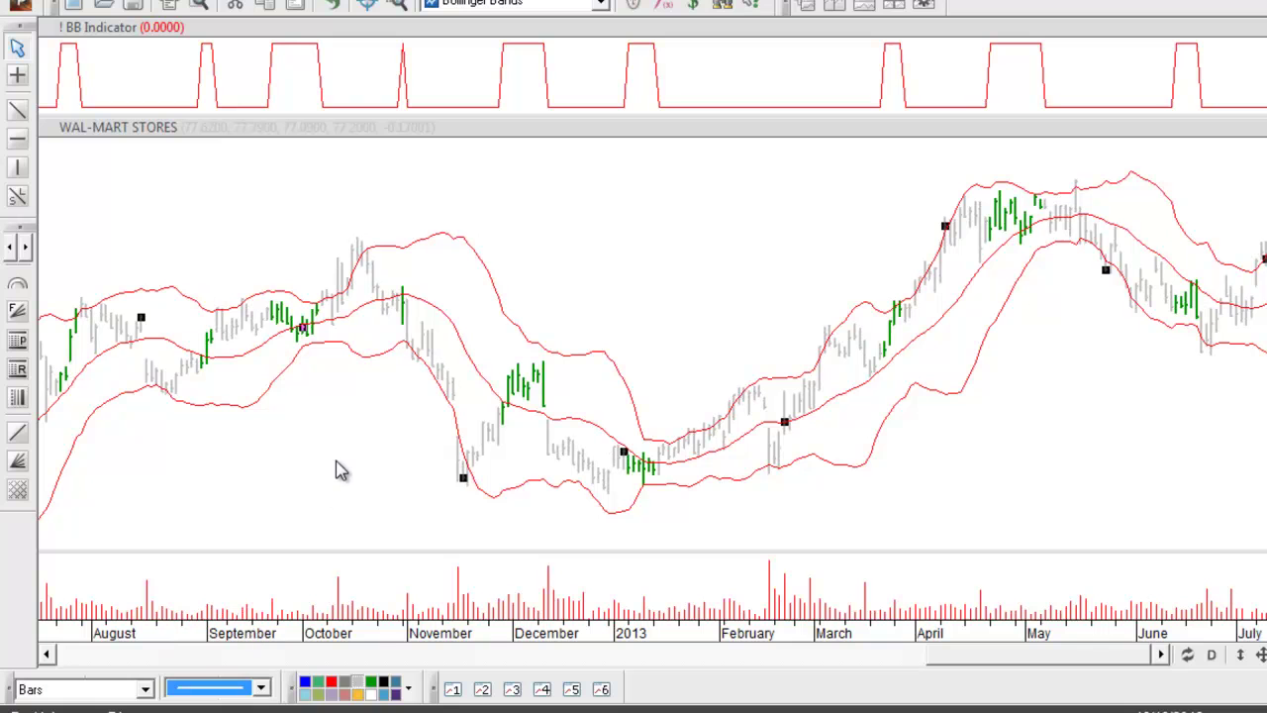
{"action": "left_click", "coordinate": [337, 470]}
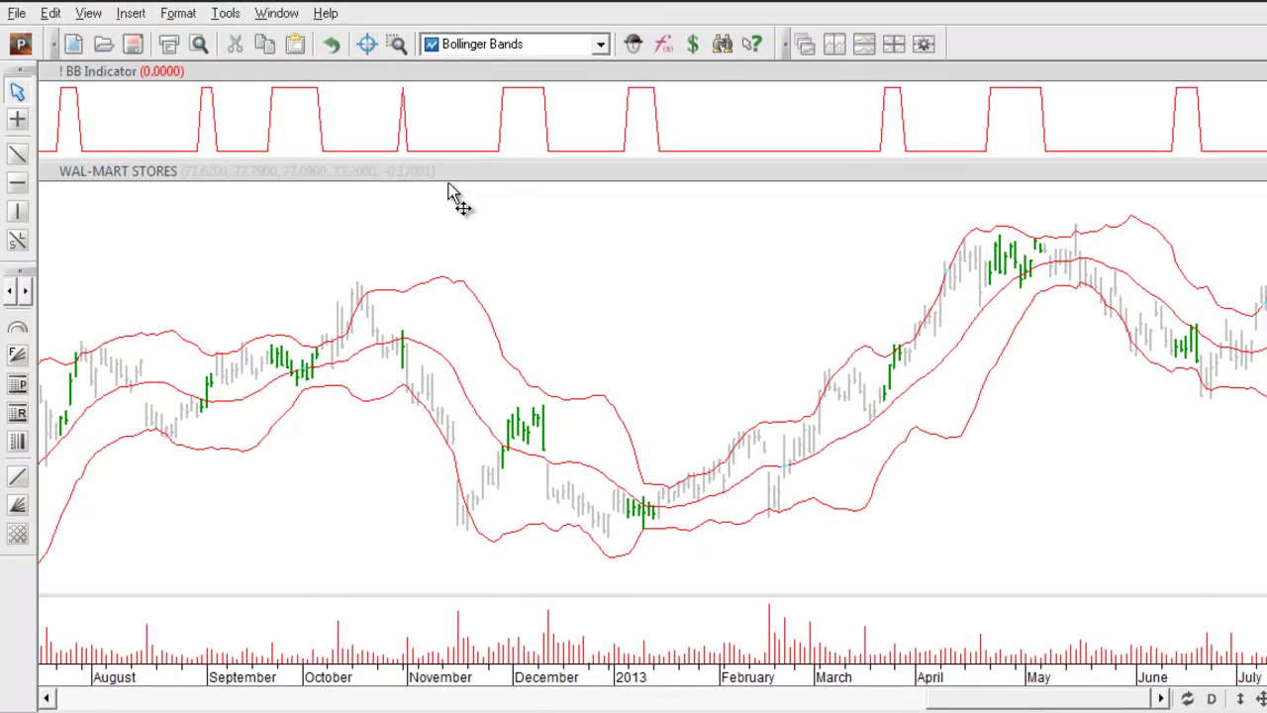
- Edit the ! BB Expert System and add a new symbol named Buy Signal to it
{"action": "left_click", "coordinate": [633, 43]}
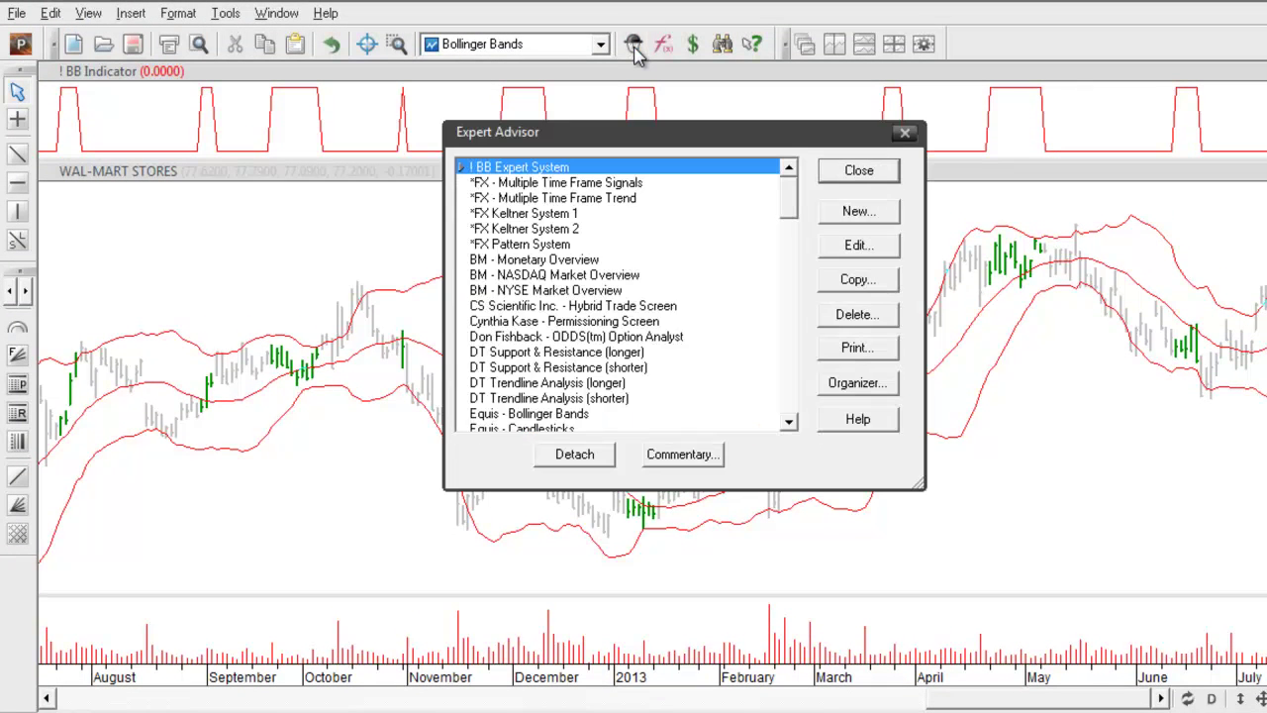
{"action": "left_click", "coordinate": [847, 255]}
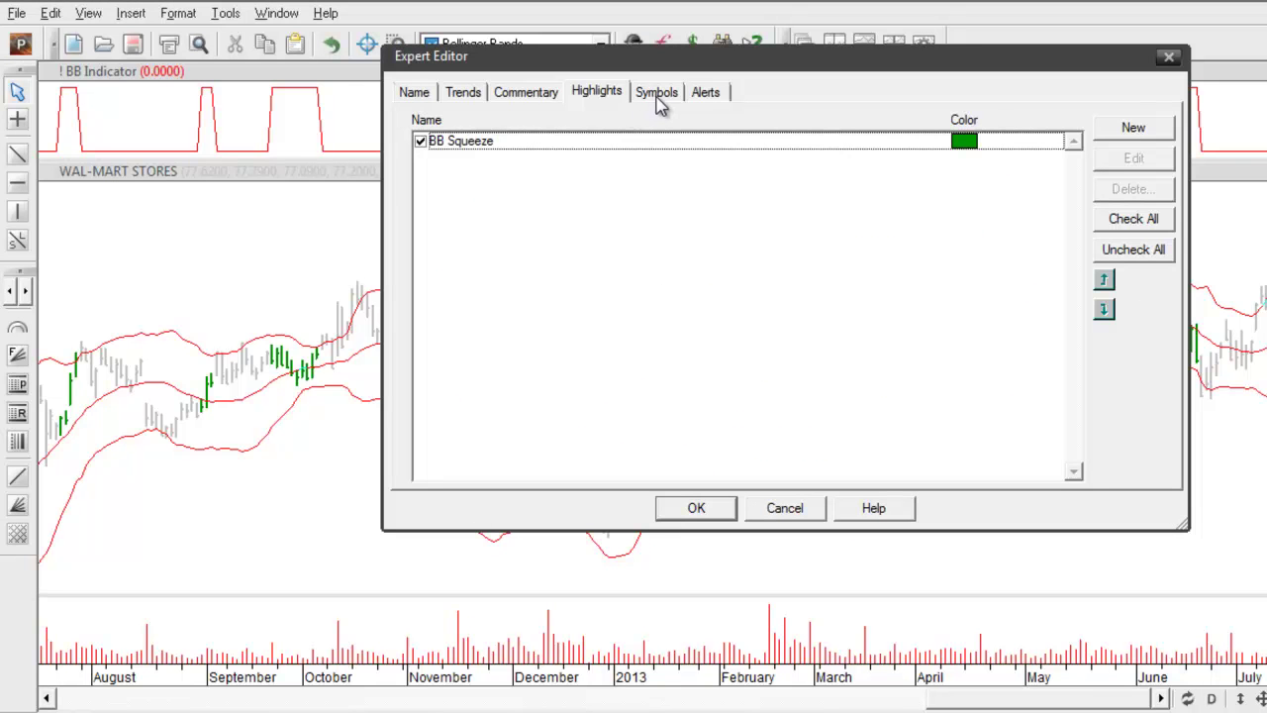
{"action": "left_click", "coordinate": [658, 92]}
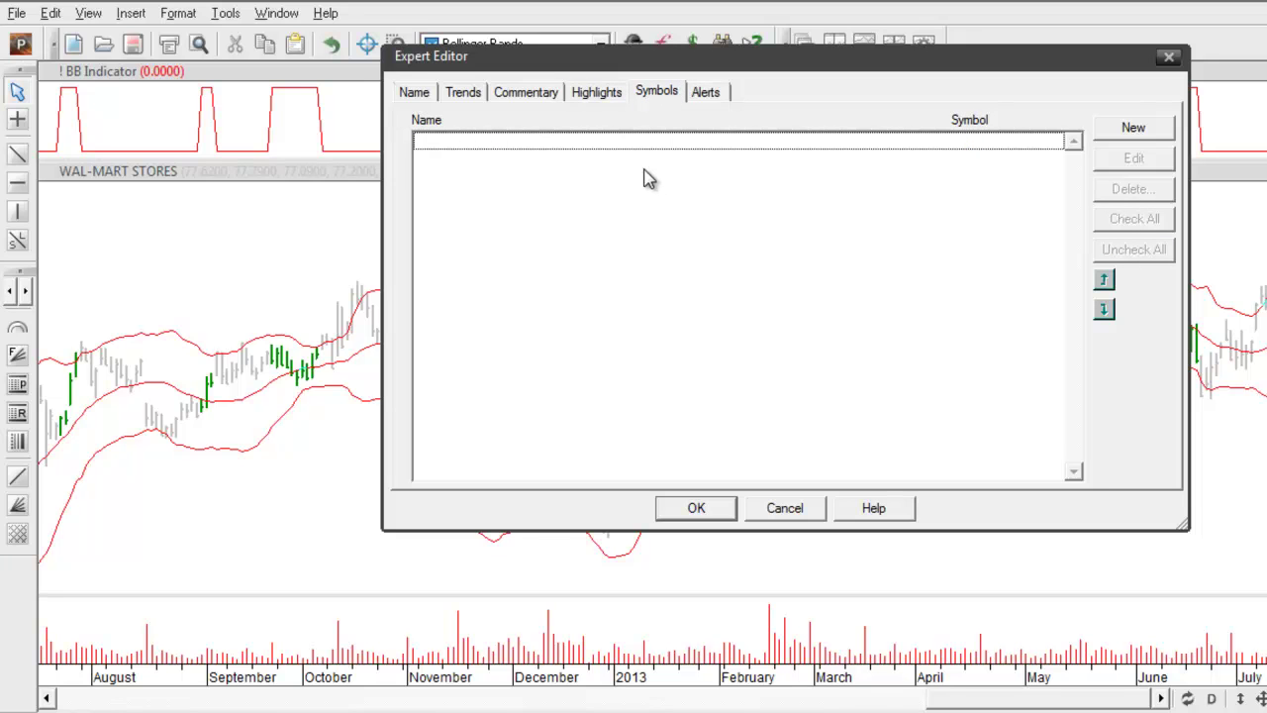
{"action": "left_click", "coordinate": [1131, 130]}
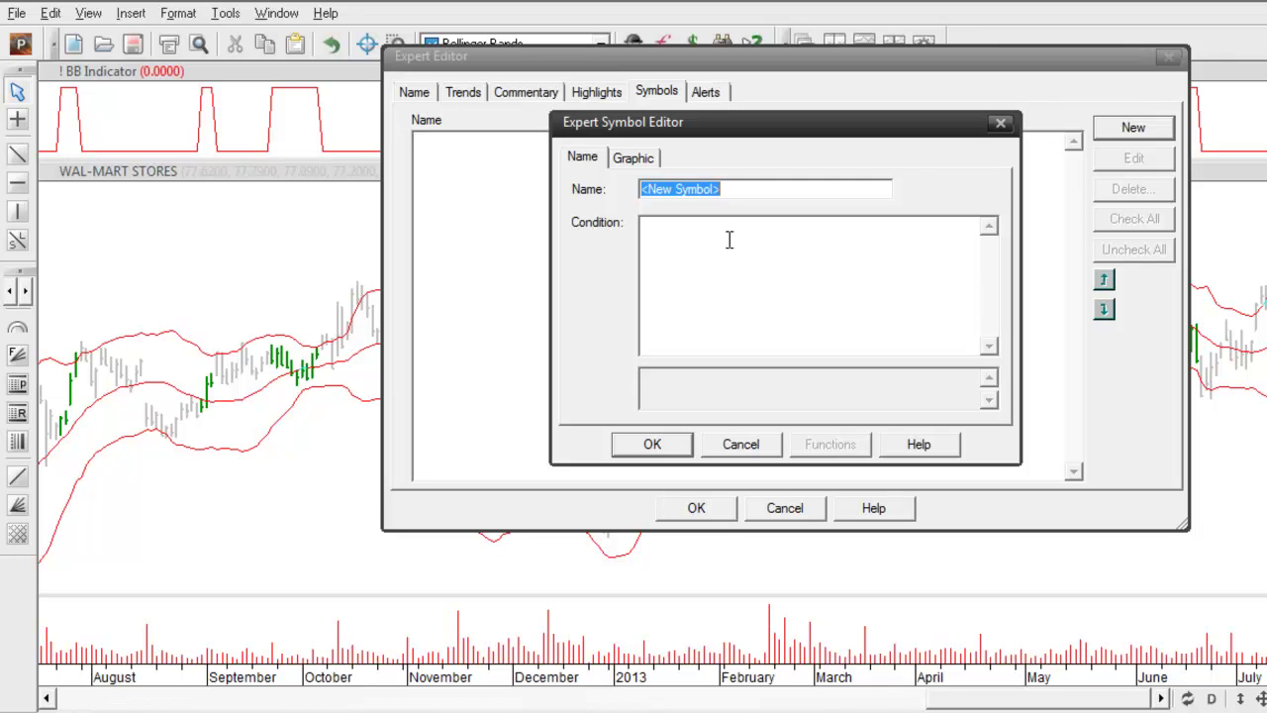
{"action": "type", "text": "Buy "}
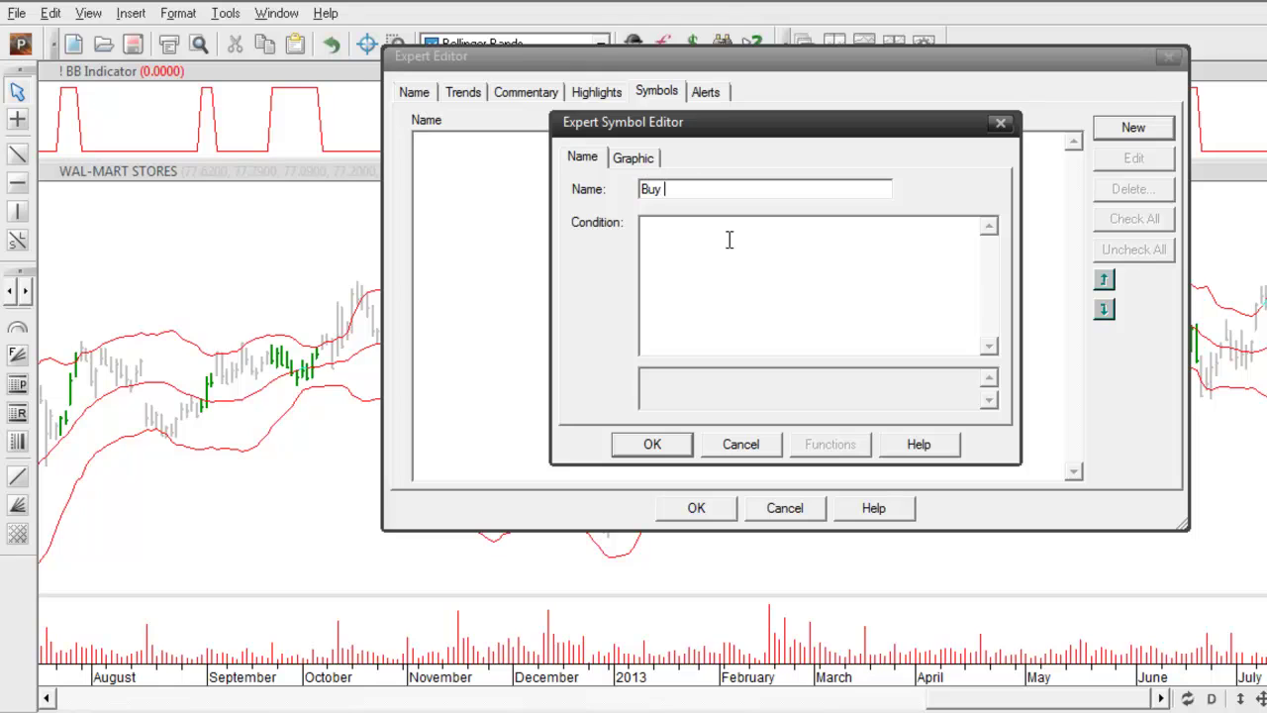
{"action": "type", "text": "Signal"}
- Write the Buy Signal condition as Cross(Close, DataArray2), keeping DataArray2 as a placeholder for the second argument
{"action": "left_click", "coordinate": [780, 270]}
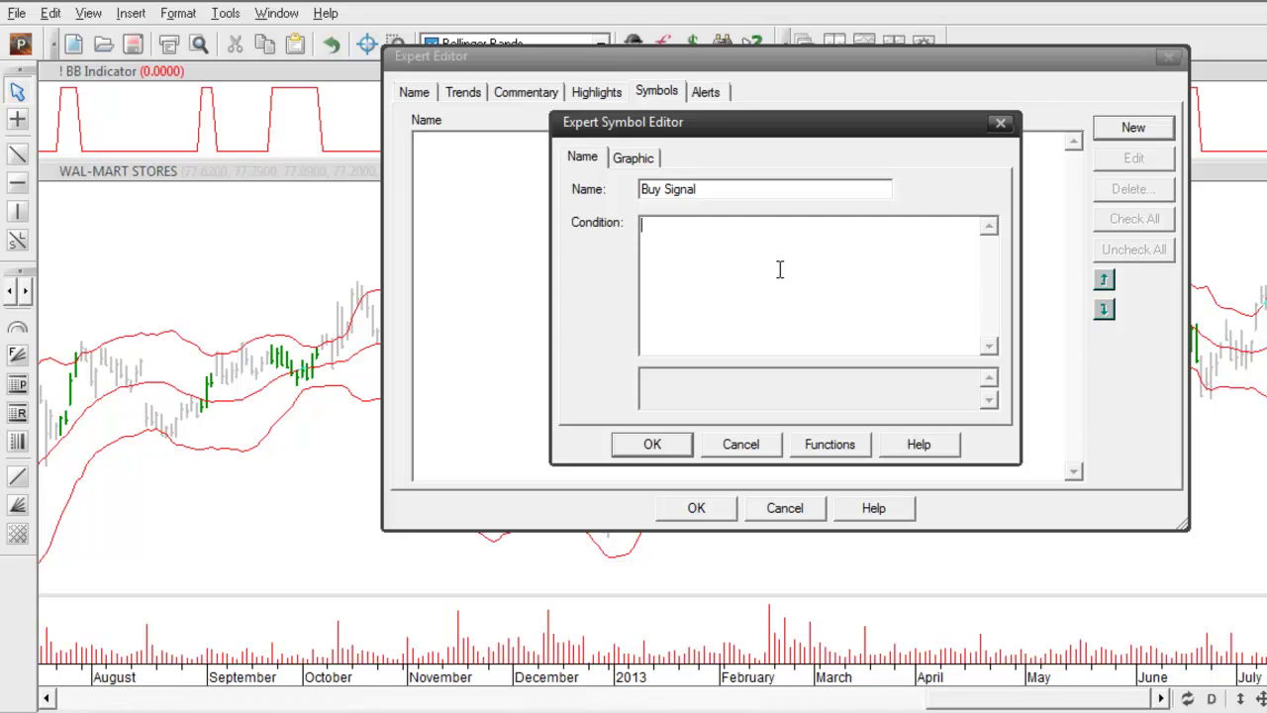
{"action": "type", "text": "Cross(DataArray1, Data"}
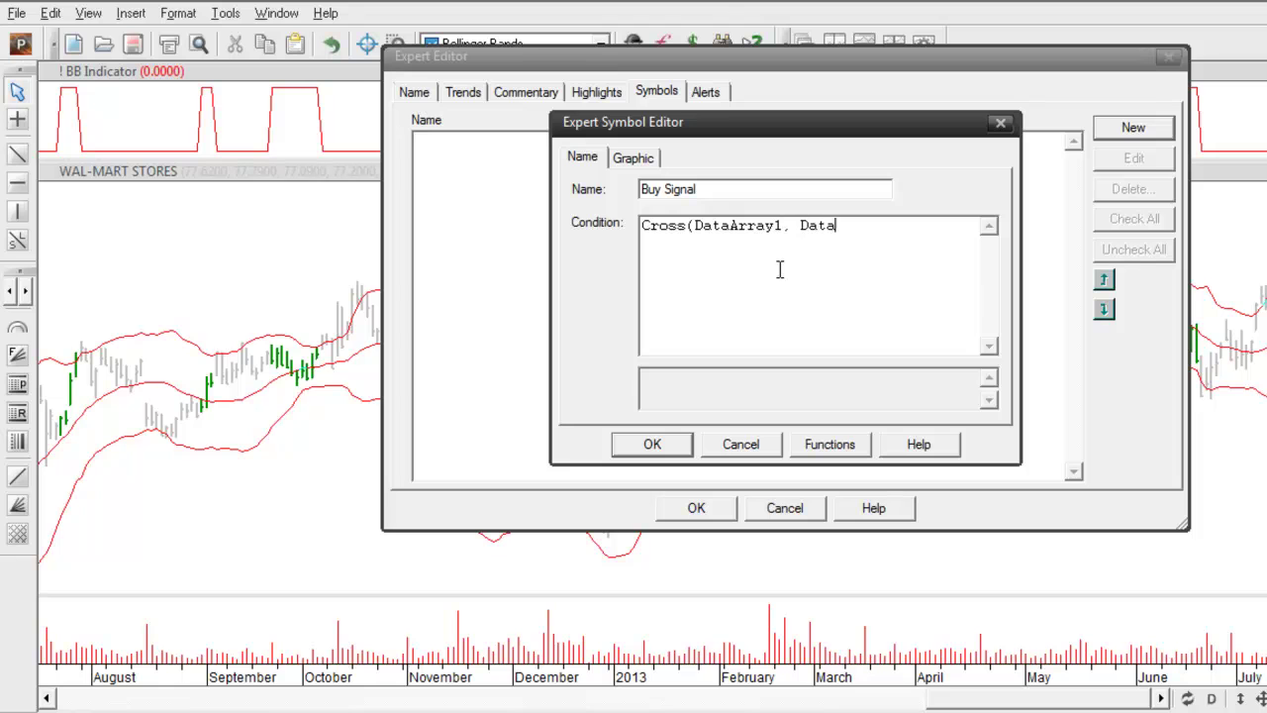
{"action": "type", "text": "Array2)"}
{"action": "left_click_drag", "start_coordinate": [783, 226], "coordinate": [691, 225]}
{"action": "type", "text": "Close"}
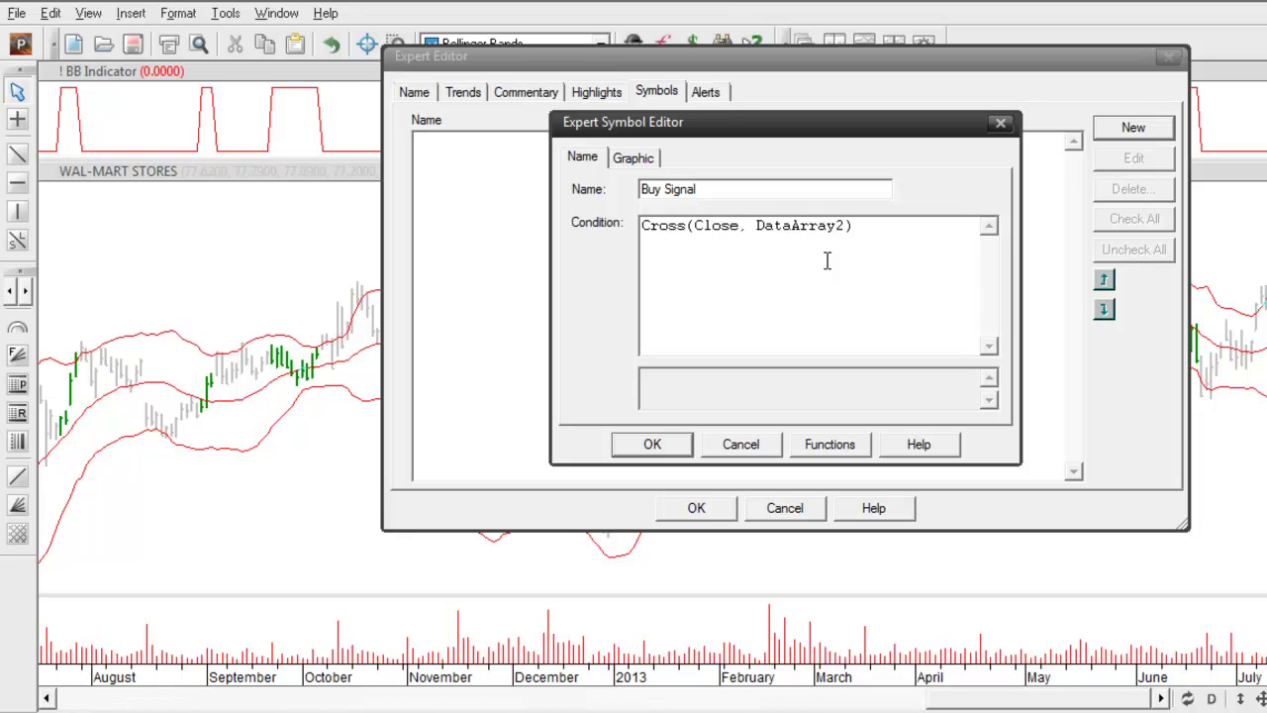
- Replace the DataArray2 placeholder with the Bollinger Band Top function, pasted with its arguments
{"action": "left_click_drag", "start_coordinate": [849, 226], "coordinate": [755, 226]}
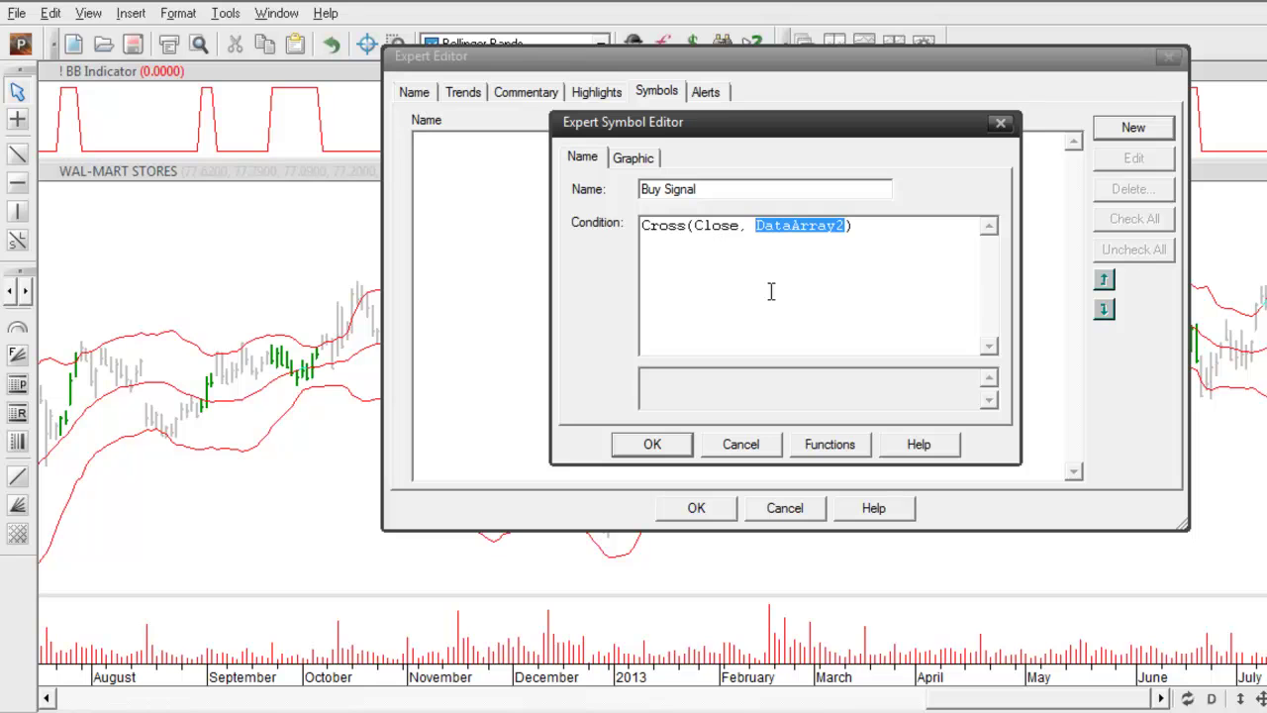
{"action": "left_click", "coordinate": [829, 444]}
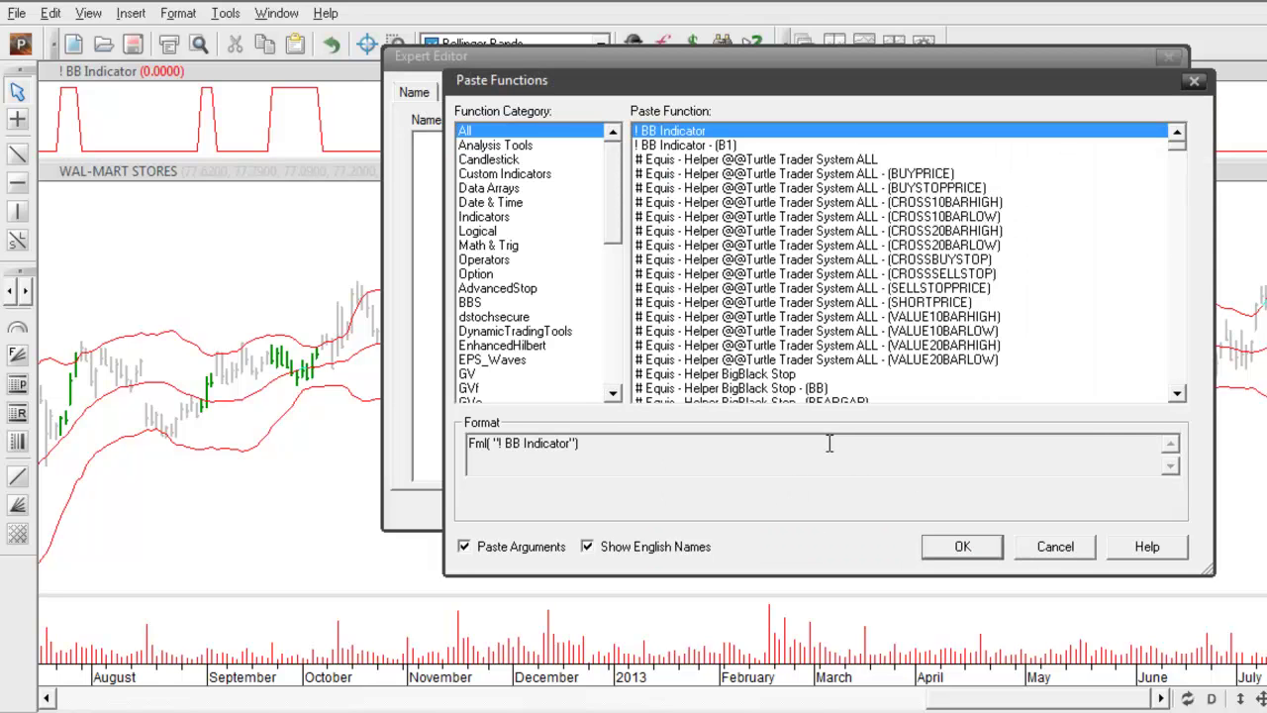
{"action": "left_click", "coordinate": [752, 231]}
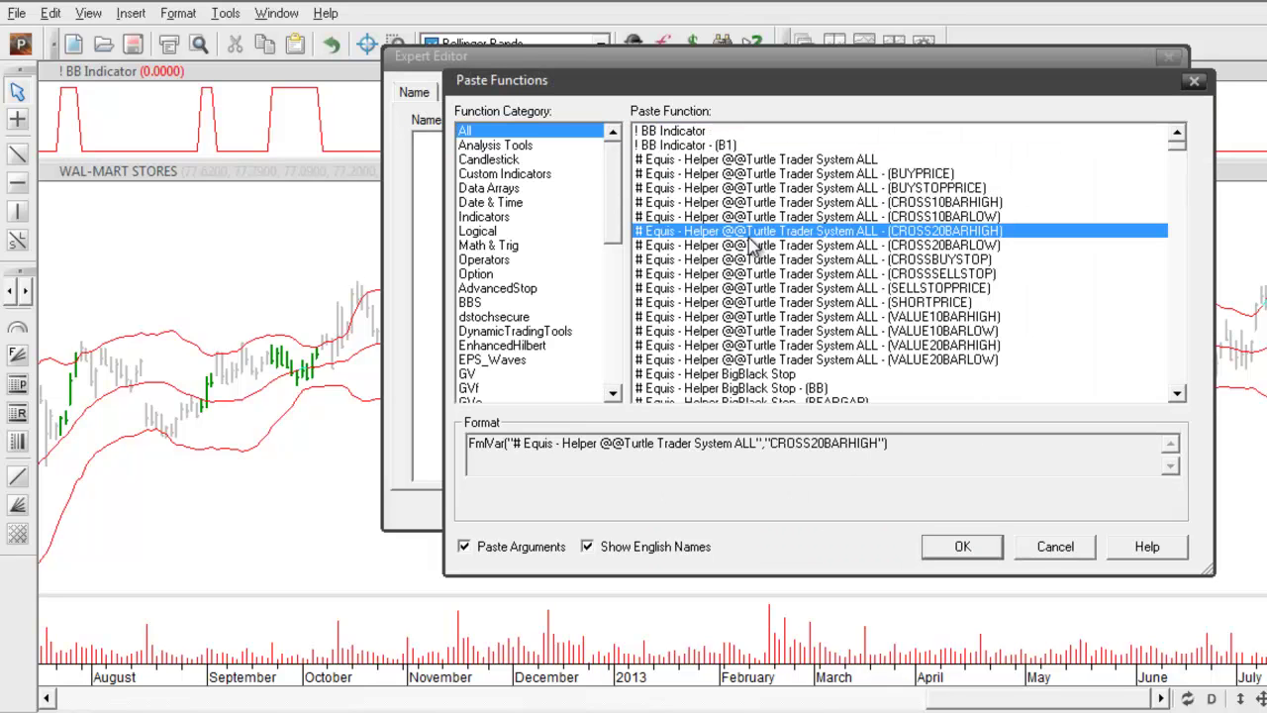
{"action": "key", "text": "b"}
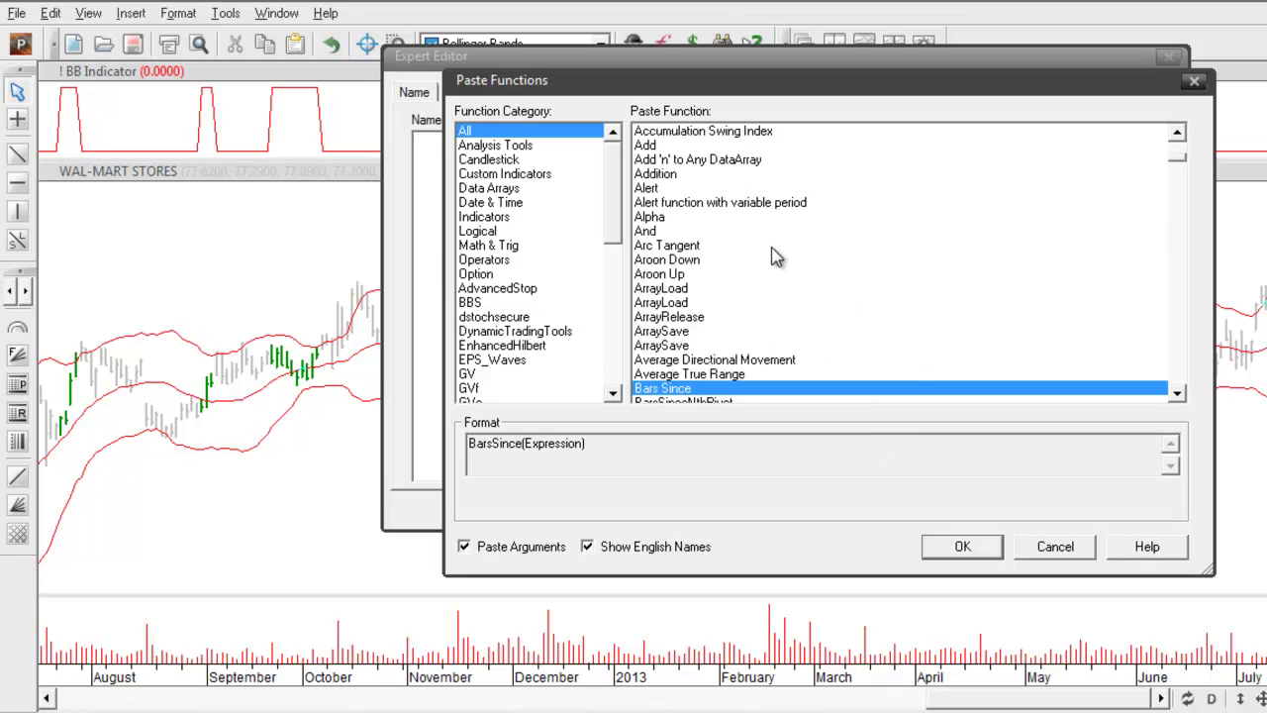
{"action": "left_click", "coordinate": [1180, 375]}
{"action": "left_click", "coordinate": [1181, 372]}
{"action": "left_click", "coordinate": [1184, 374]}
{"action": "left_click", "coordinate": [1185, 374]}
{"action": "left_click", "coordinate": [1185, 374]}
{"action": "left_click", "coordinate": [1069, 330]}
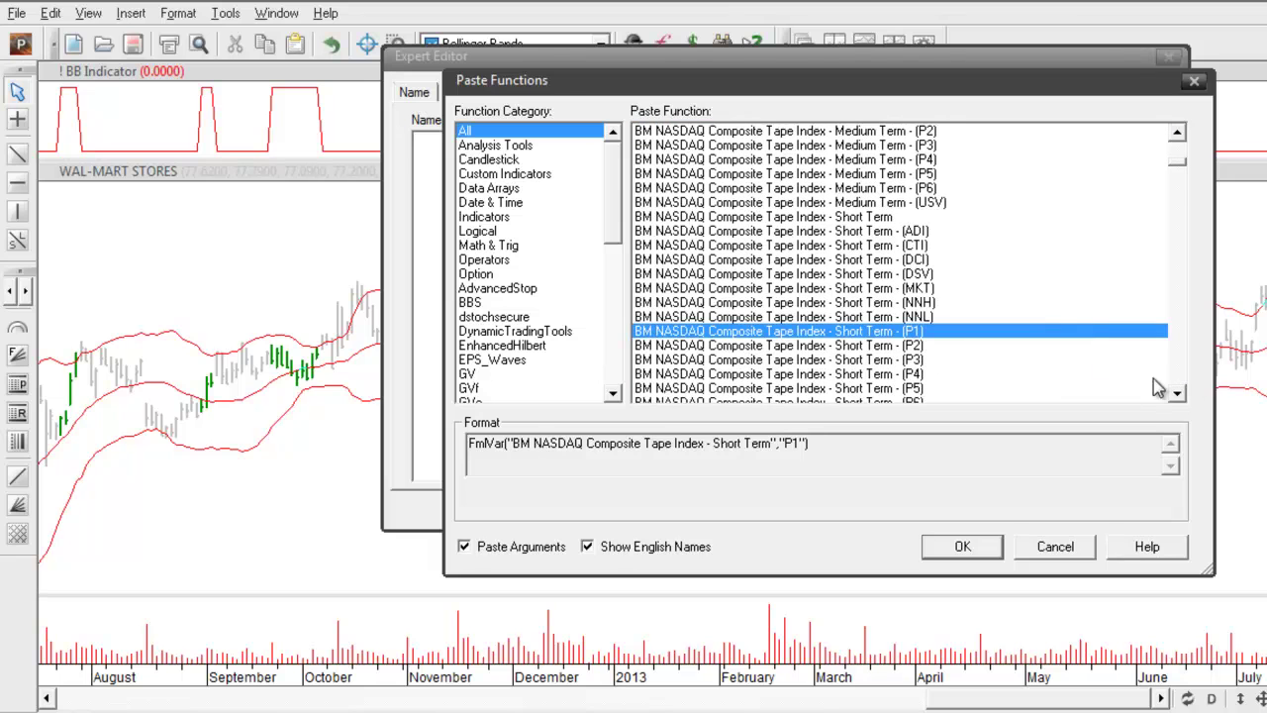
{"action": "left_click", "coordinate": [1184, 376]}
{"action": "left_click", "coordinate": [1185, 376]}
{"action": "left_click", "coordinate": [1184, 377]}
{"action": "left_click", "coordinate": [1185, 376]}
{"action": "left_click", "coordinate": [1185, 376]}
{"action": "left_click", "coordinate": [1185, 376]}
{"action": "left_click", "coordinate": [1185, 376]}
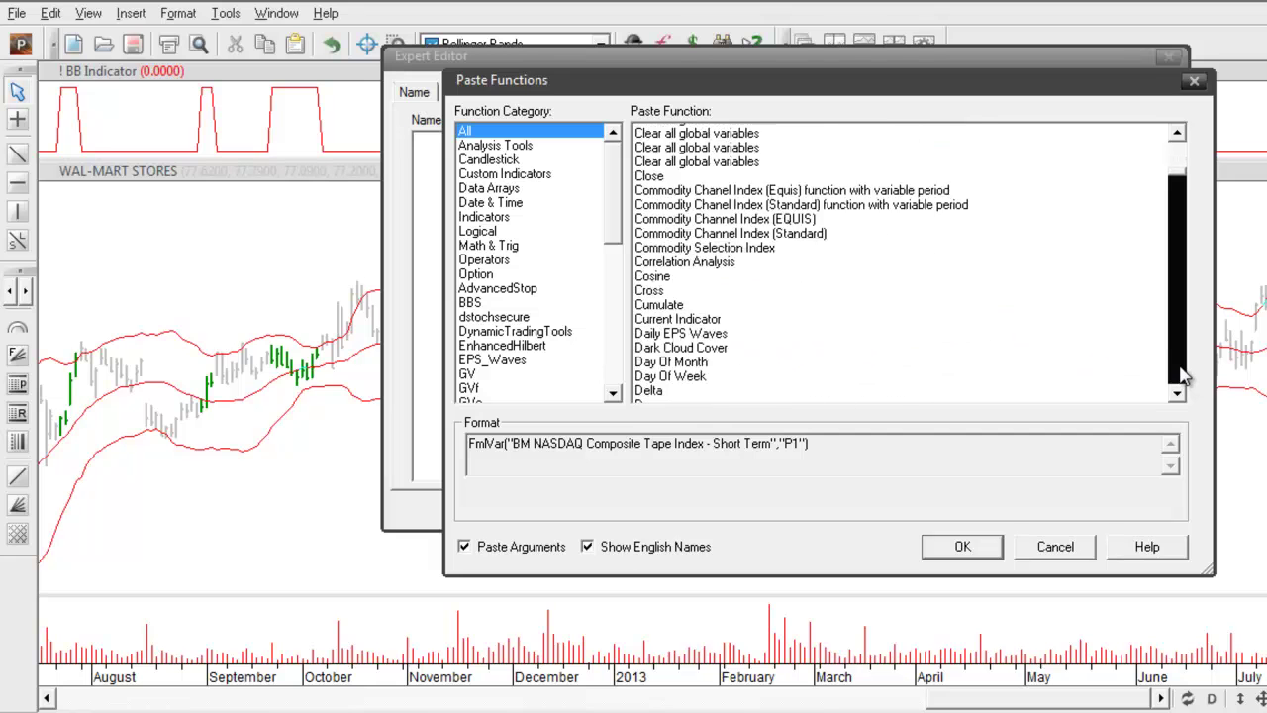
{"action": "left_click", "coordinate": [1180, 153]}
{"action": "left_click", "coordinate": [1181, 153]}
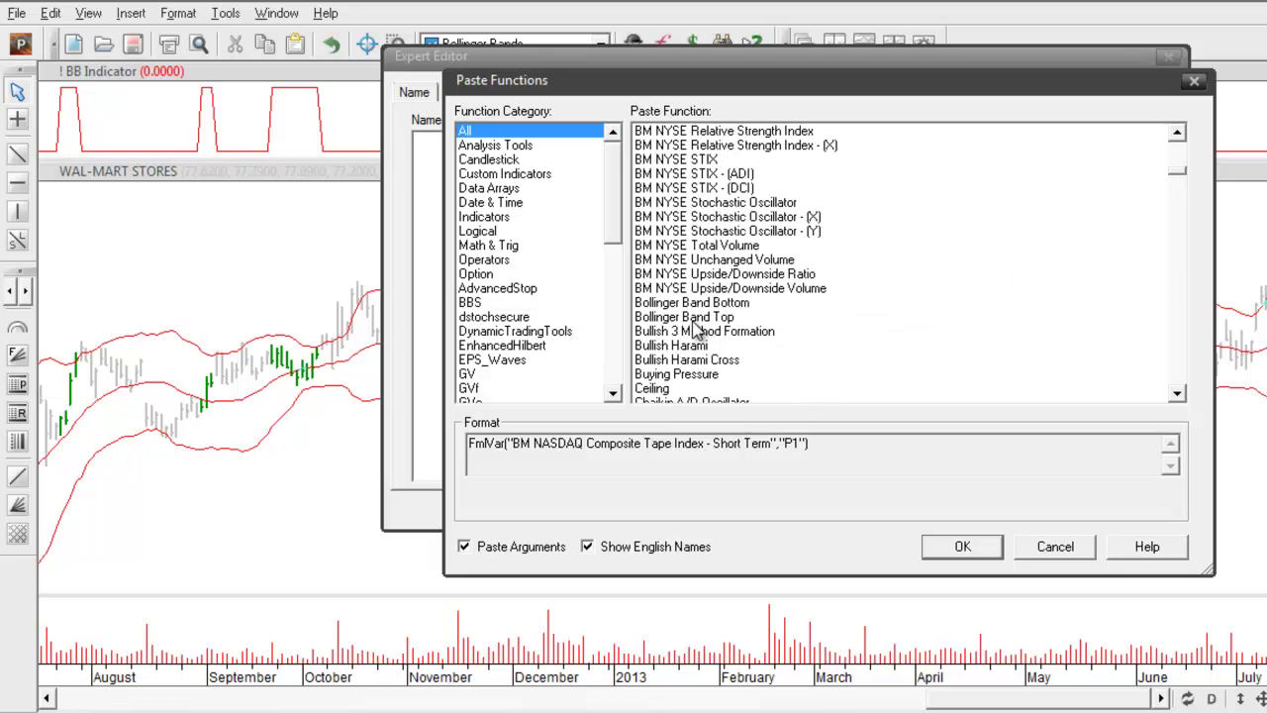
{"action": "left_click", "coordinate": [717, 319]}
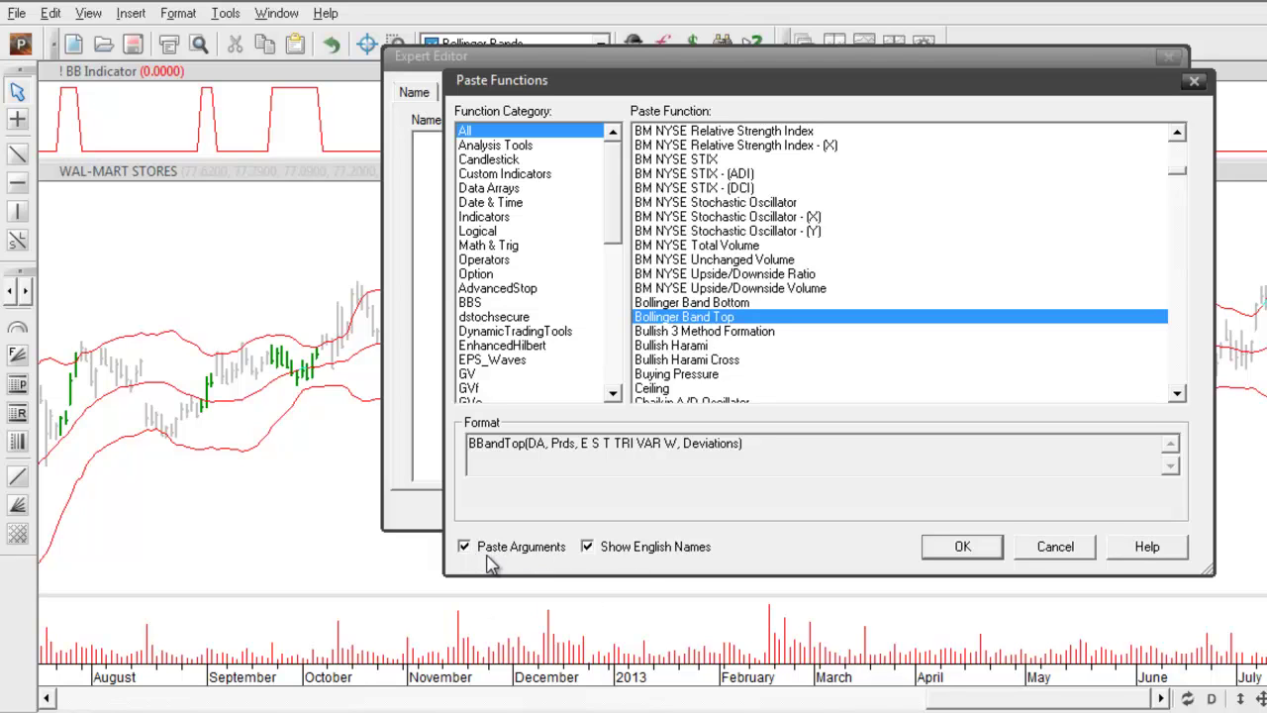
{"action": "left_click", "coordinate": [962, 547]}
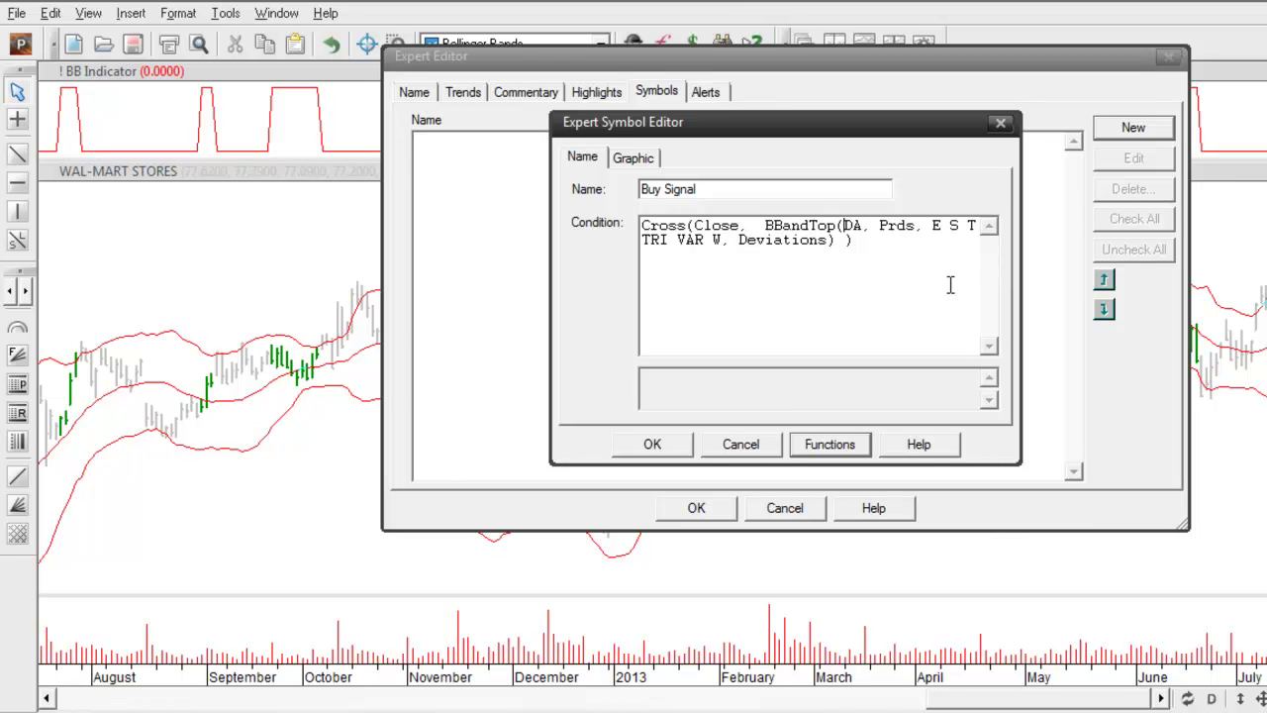
- Set the BBandTop function's data array to Close and its number of periods to 20
{"action": "left_click", "coordinate": [844, 231]}
{"action": "double_click", "coordinate": [855, 226]}
{"action": "type", "text": "Close"}
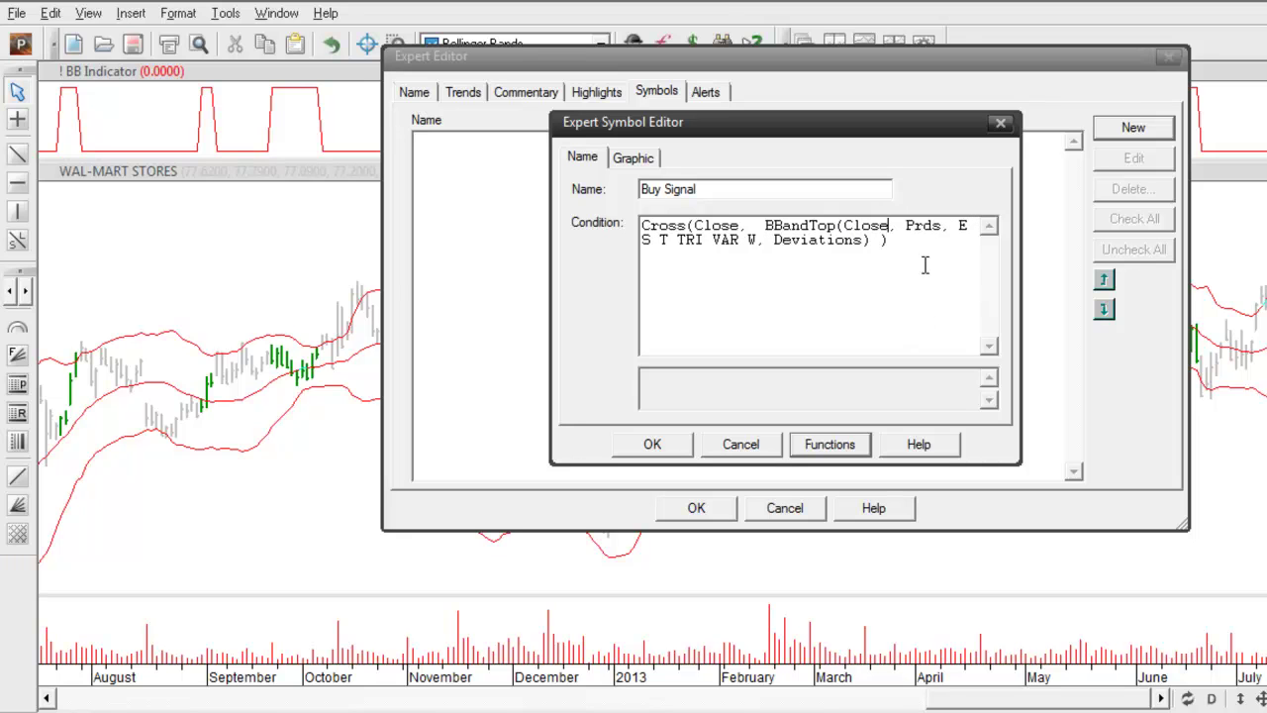
{"action": "left_click_drag", "start_coordinate": [948, 225], "coordinate": [895, 230]}
{"action": "type", "text": "20"}
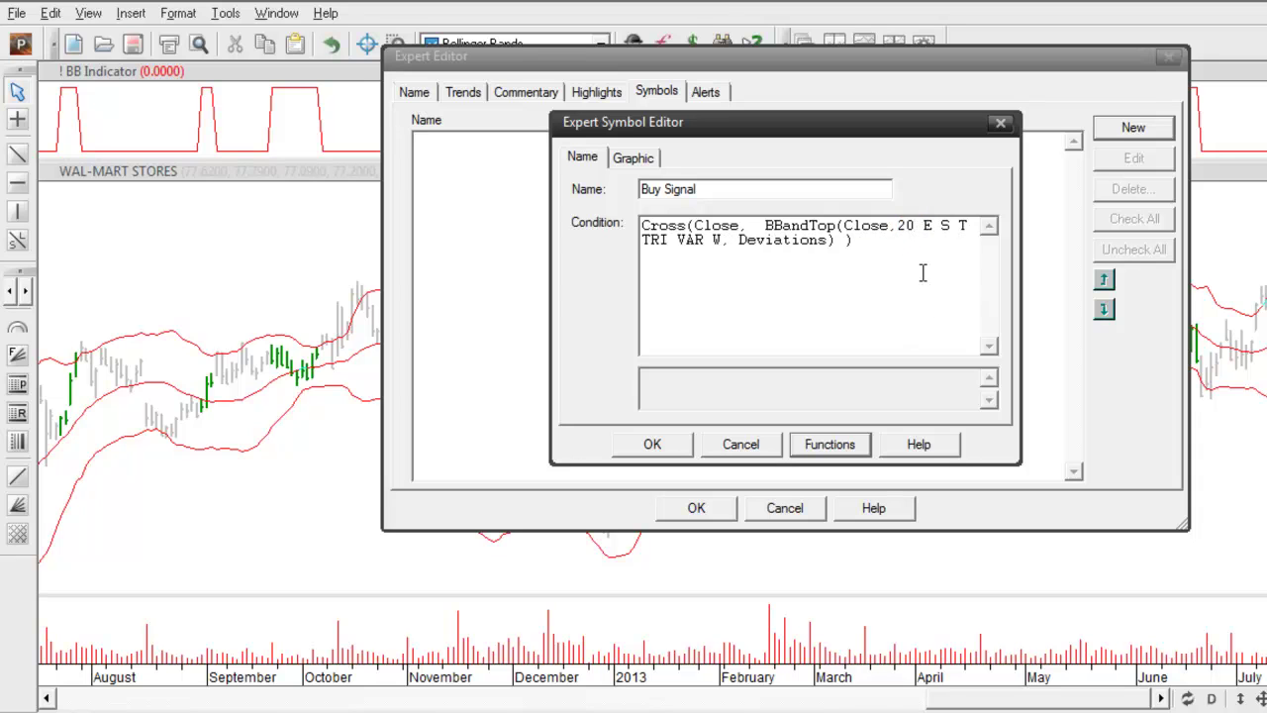
- Set the BBandTop moving average method to S and its deviations to 2, separating the arguments with commas
{"action": "type", "text": ","}
{"action": "key", "text": "Delete"}
{"action": "key", "text": "Delete"}
{"action": "key", "text": "Delete"}
{"action": "key", "text": "Delete"}
{"action": "key", "text": "Delete"}
{"action": "key", "text": "Delete"}
{"action": "key", "text": "Delete"}
{"action": "key", "text": "Delete"}
{"action": "key", "text": "Delete"}
{"action": "key", "text": "Delete"}
{"action": "key", "text": "Delete"}
{"action": "key", "text": "Delete"}
{"action": "key", "text": "Delete"}
{"action": "key", "text": "Delete"}
{"action": "key", "text": "Delete"}
{"action": "key", "text": "Delete"}
{"action": "key", "text": "Delete"}
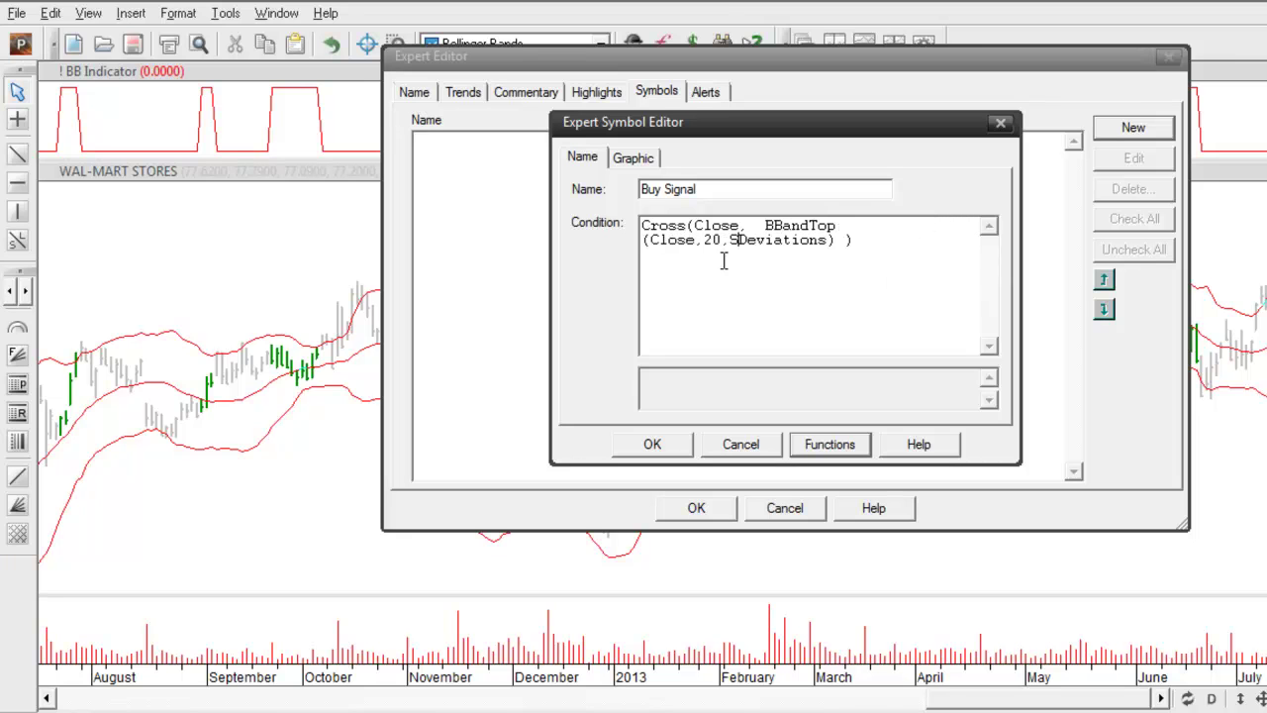
{"action": "type", "text": ","}
{"action": "left_click_drag", "start_coordinate": [747, 240], "coordinate": [834, 247]}
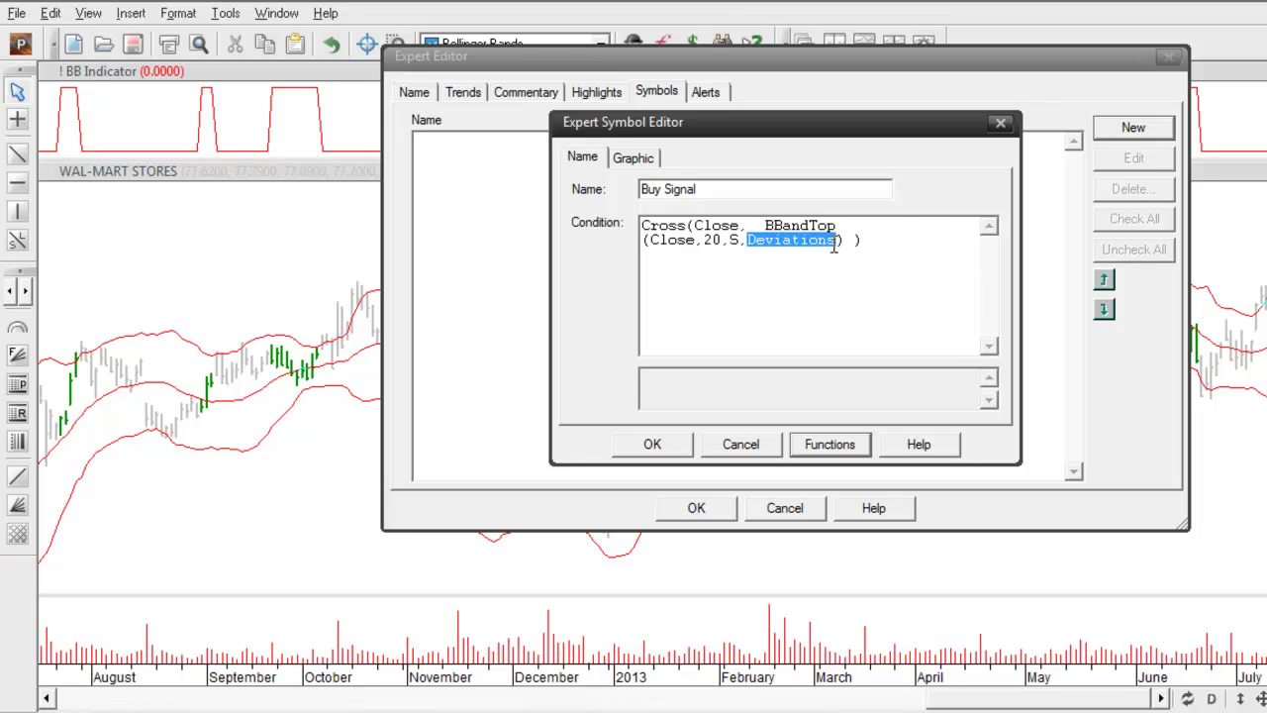
{"action": "type", "text": "2"}
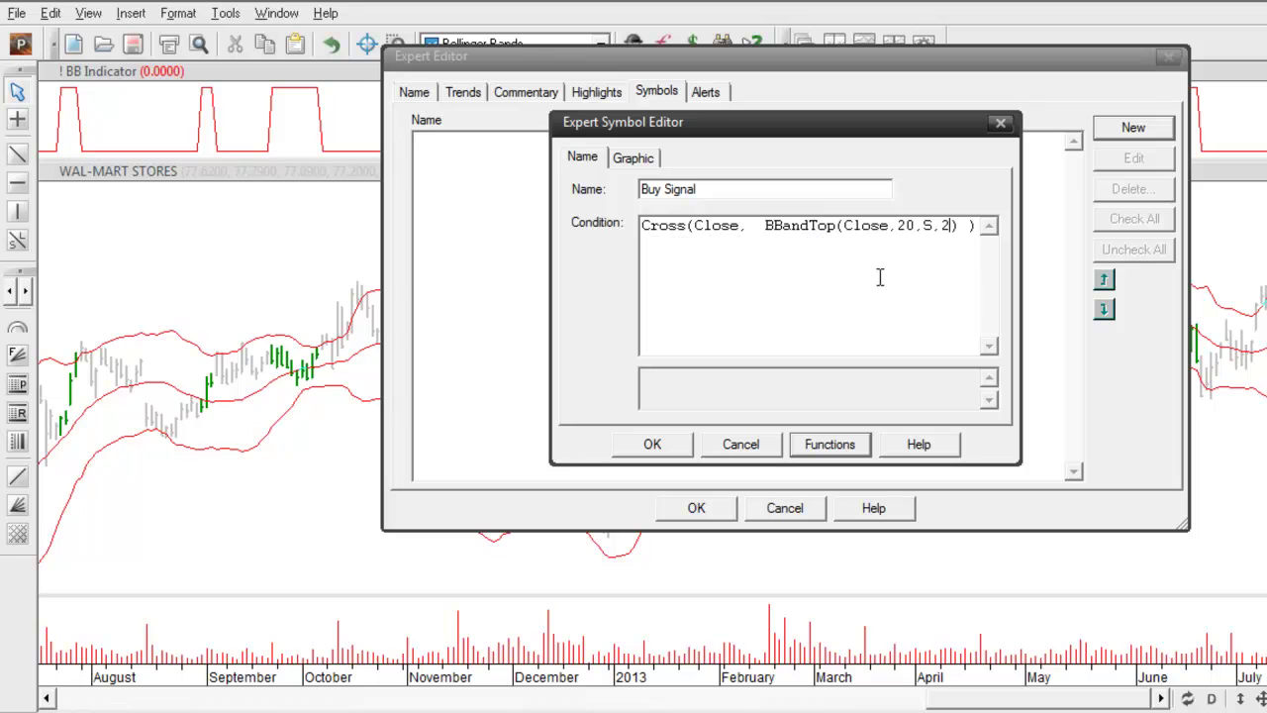
- Remove the extra spaces so the Buy Signal condition reads Cross(Close,BBandTop(Close,20,S,2))
{"action": "left_click", "coordinate": [749, 230]}
{"action": "key", "text": "BackSpace"}
{"action": "key", "text": "BackSpace"}
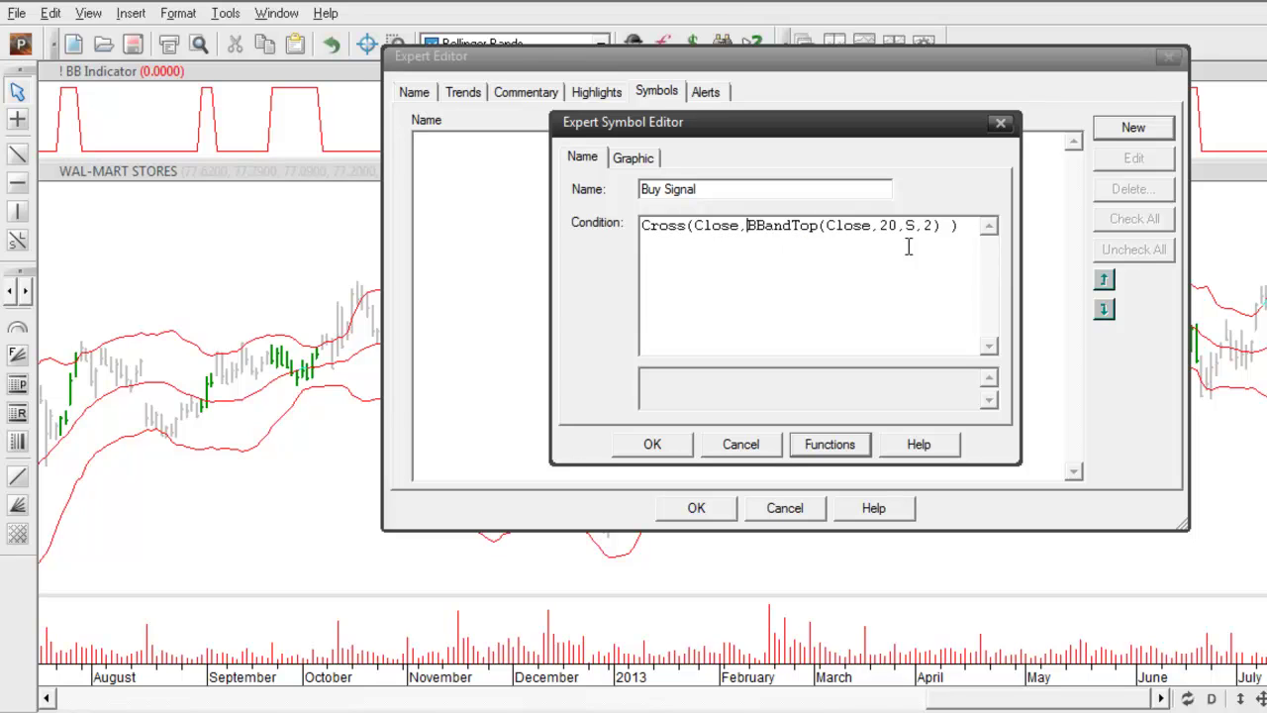
{"action": "left_click", "coordinate": [948, 225]}
{"action": "key", "text": "BackSpace"}
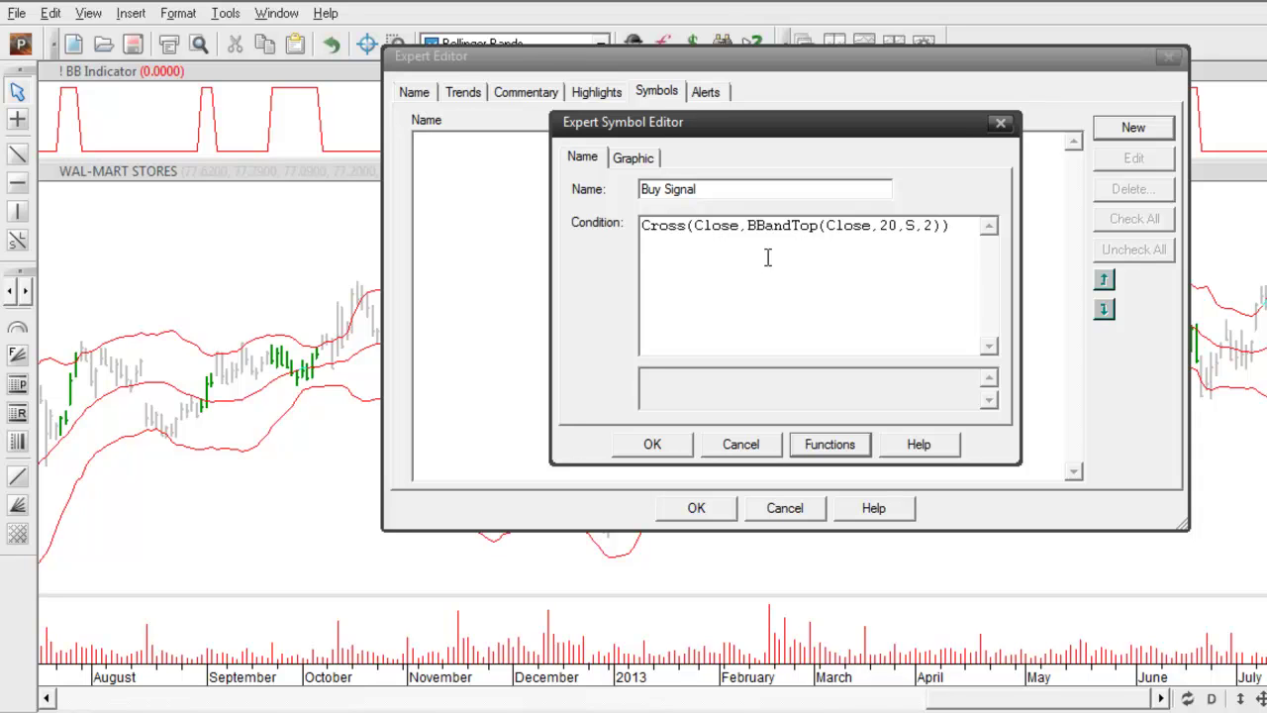
- Give the Buy Signal symbol a green Buy Arrow graphic positioned below the price plot, and save the symbol
{"action": "left_click", "coordinate": [634, 161]}
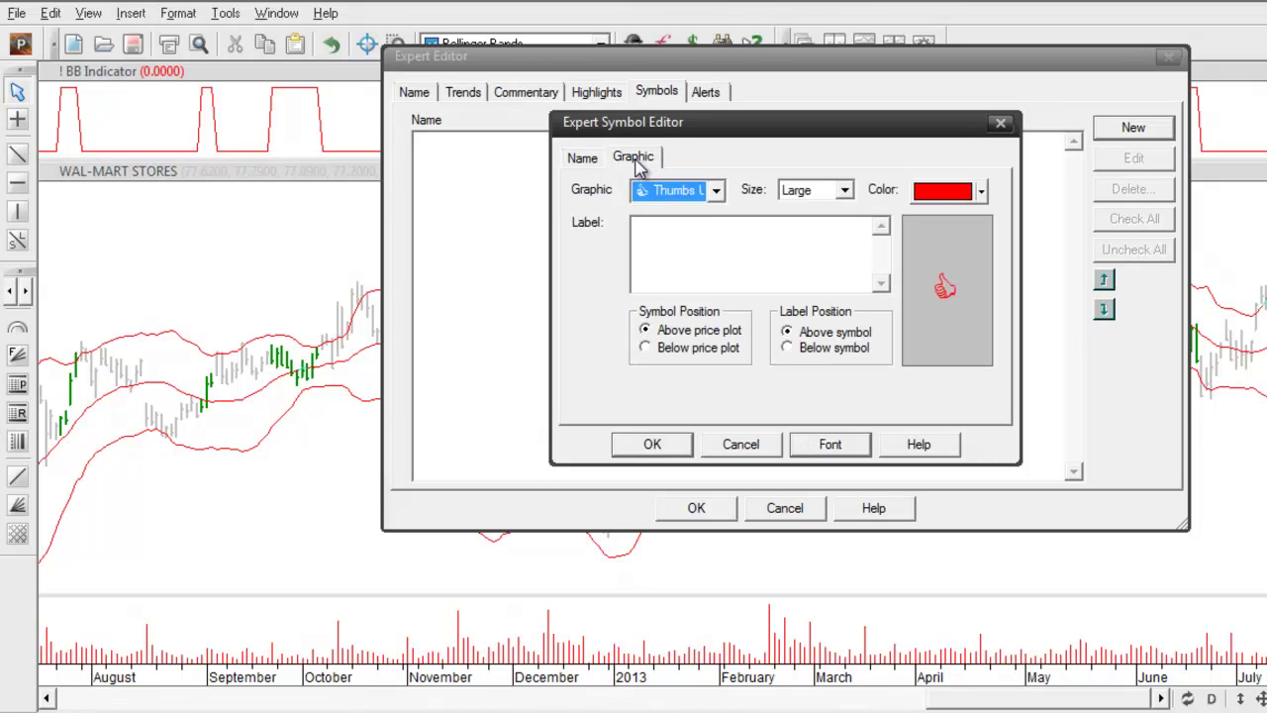
{"action": "left_click", "coordinate": [716, 191]}
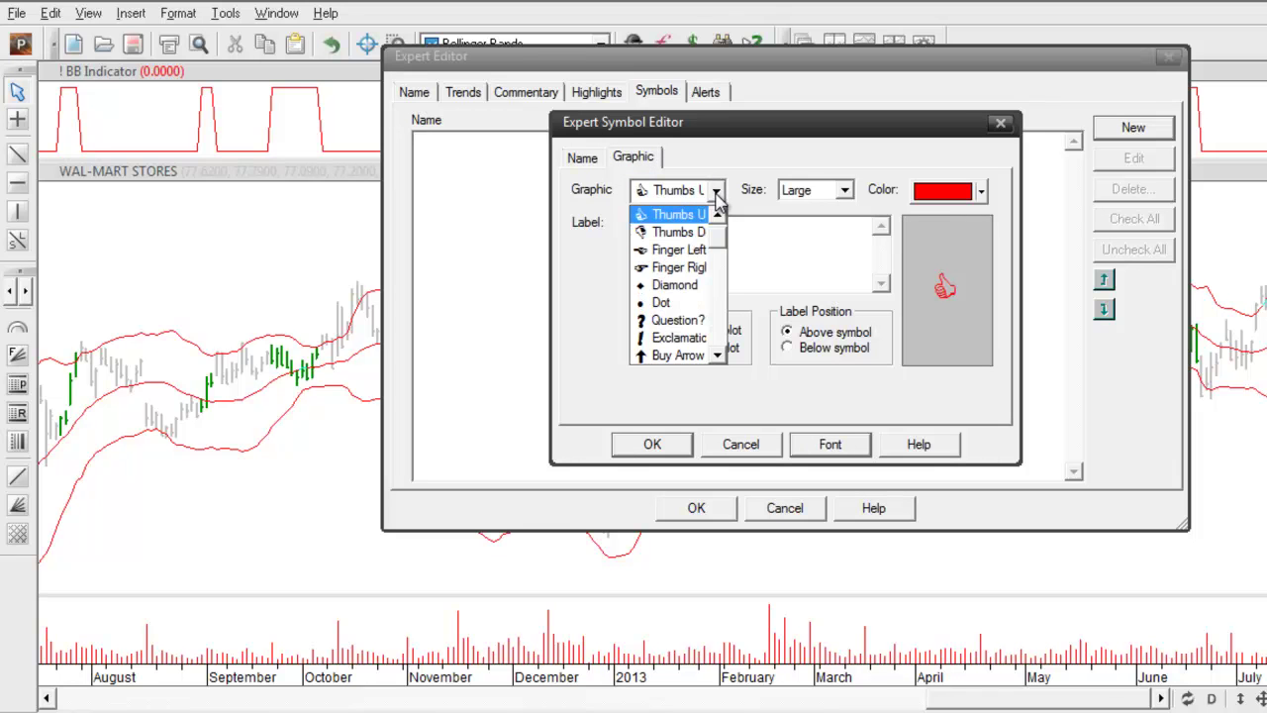
{"action": "left_click", "coordinate": [679, 358]}
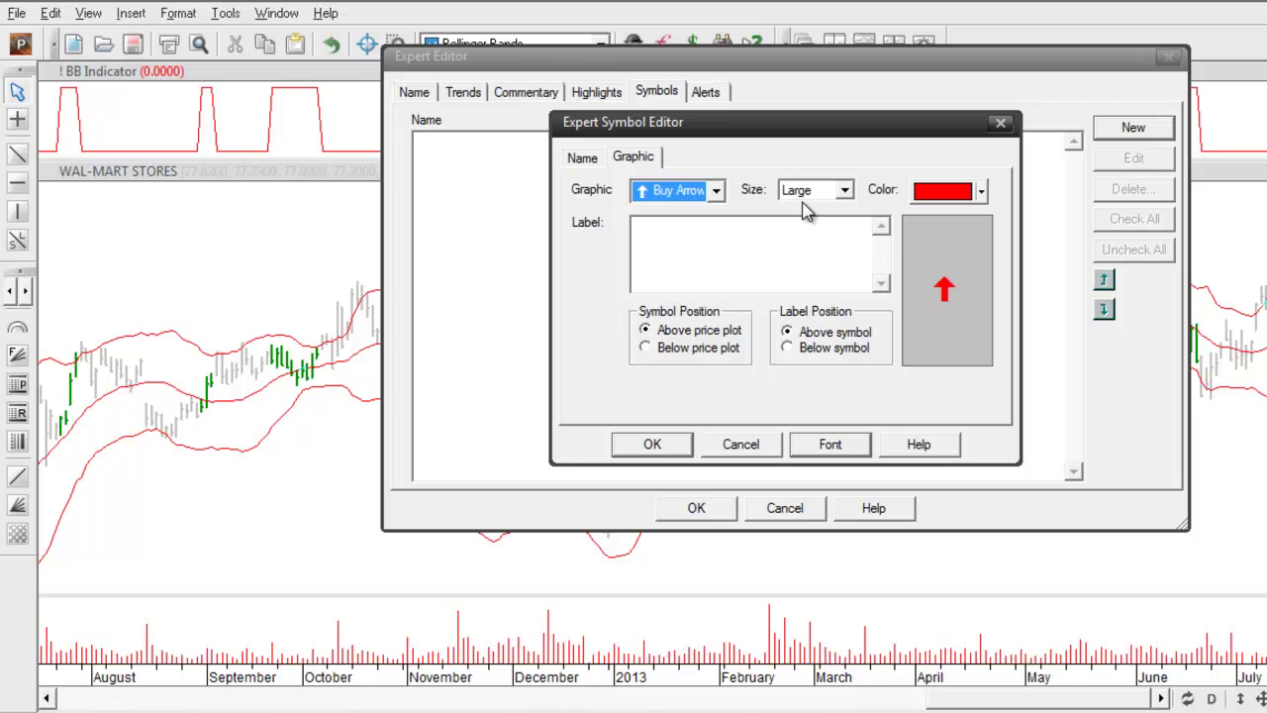
{"action": "left_click", "coordinate": [981, 192]}
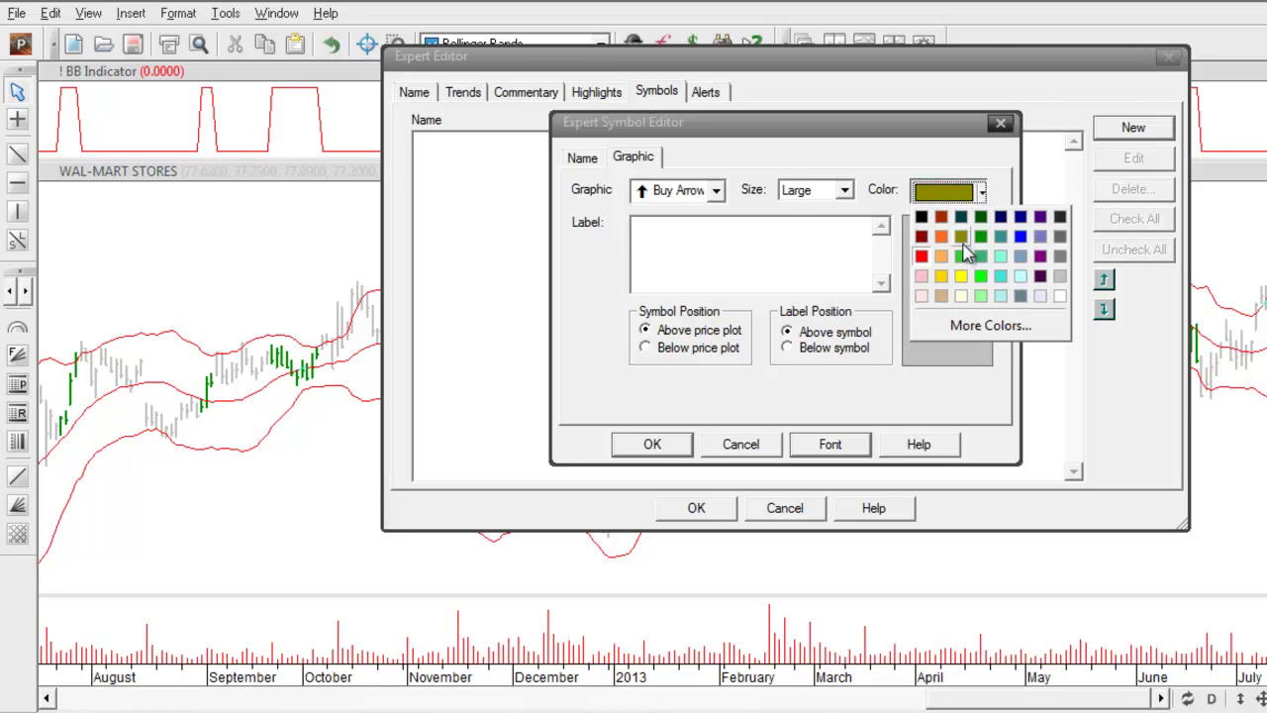
{"action": "left_click", "coordinate": [980, 237]}
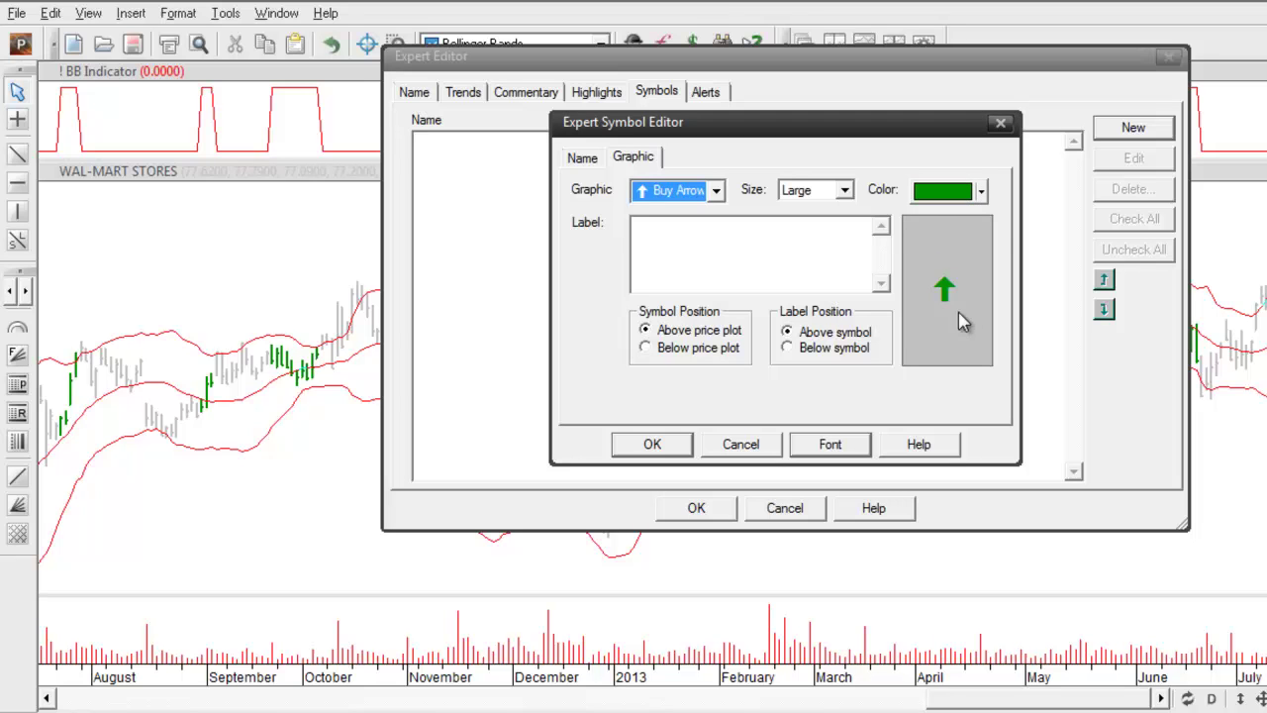
{"action": "left_click", "coordinate": [660, 351]}
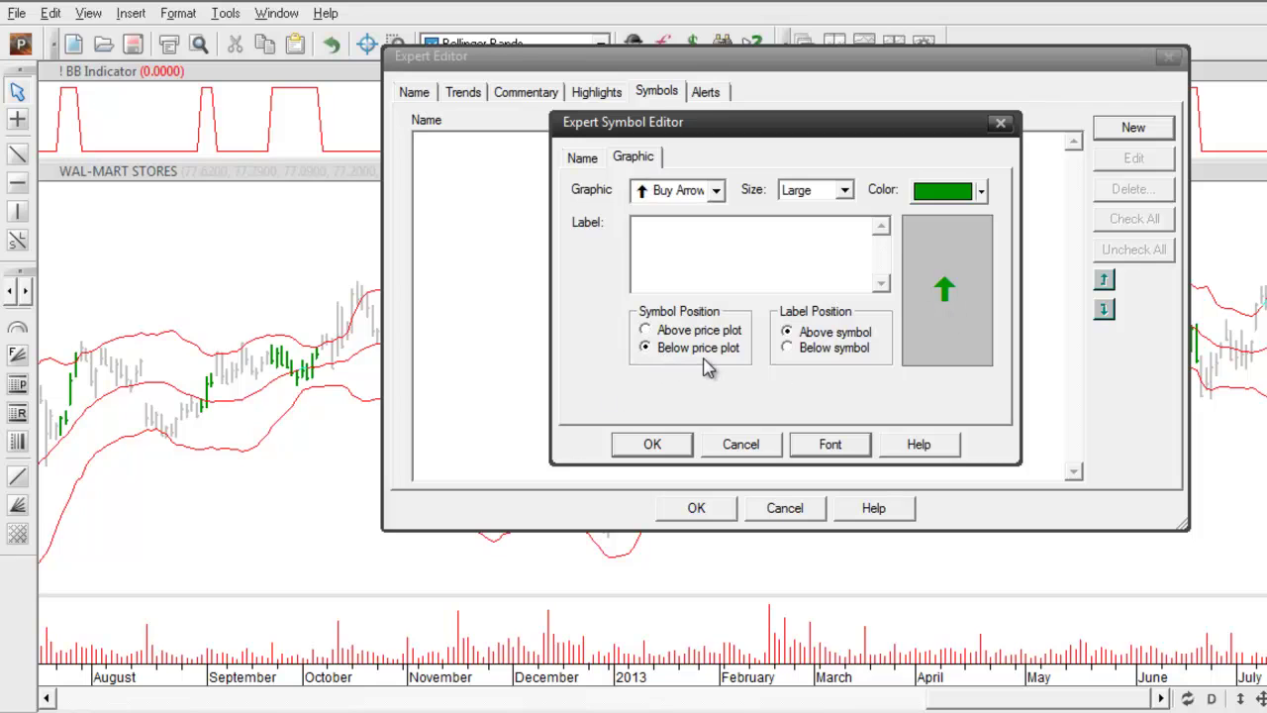
{"action": "left_click", "coordinate": [653, 445]}
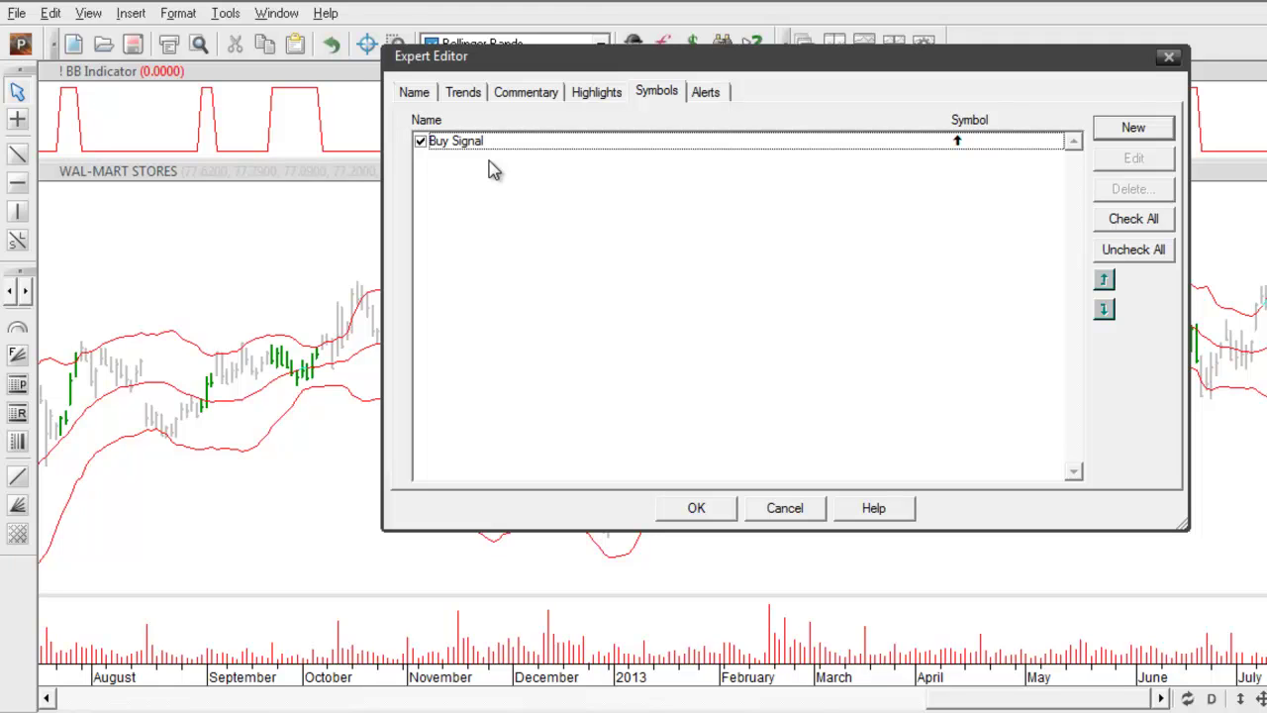
- Add another new symbol to the expert and name it Sell Signal
{"action": "left_click", "coordinate": [1131, 131]}
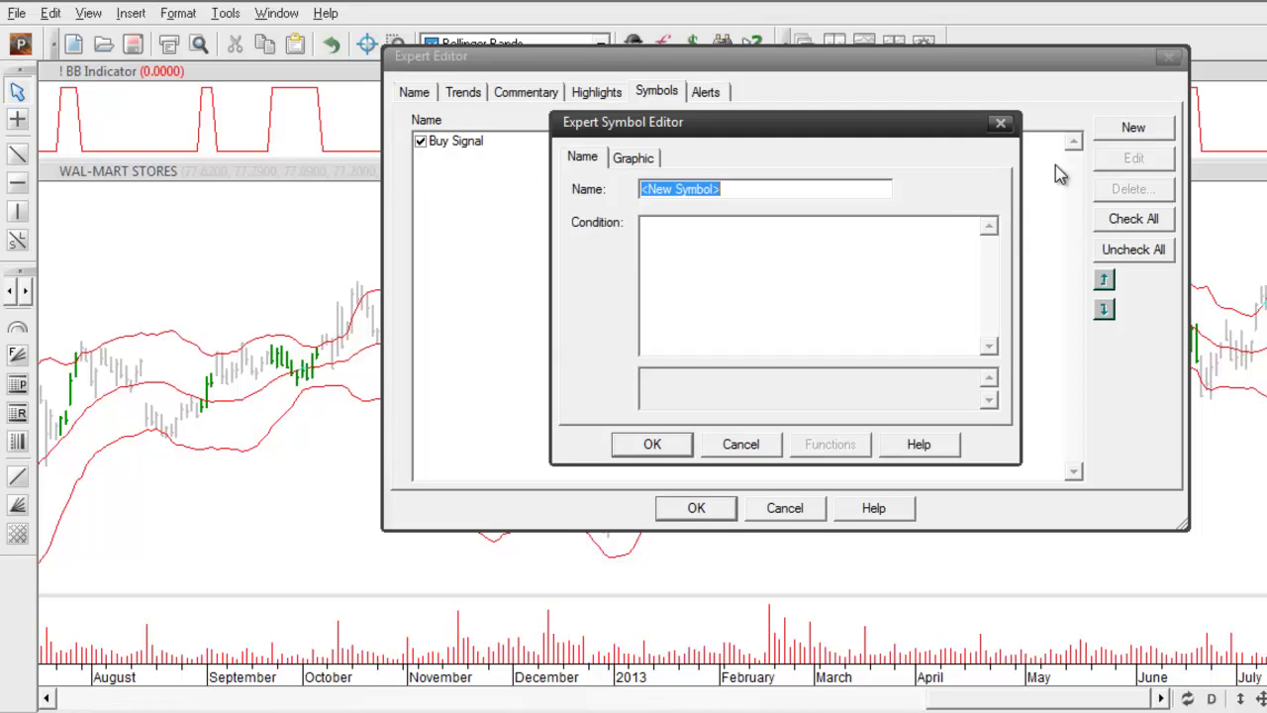
{"action": "type", "text": "Se"}
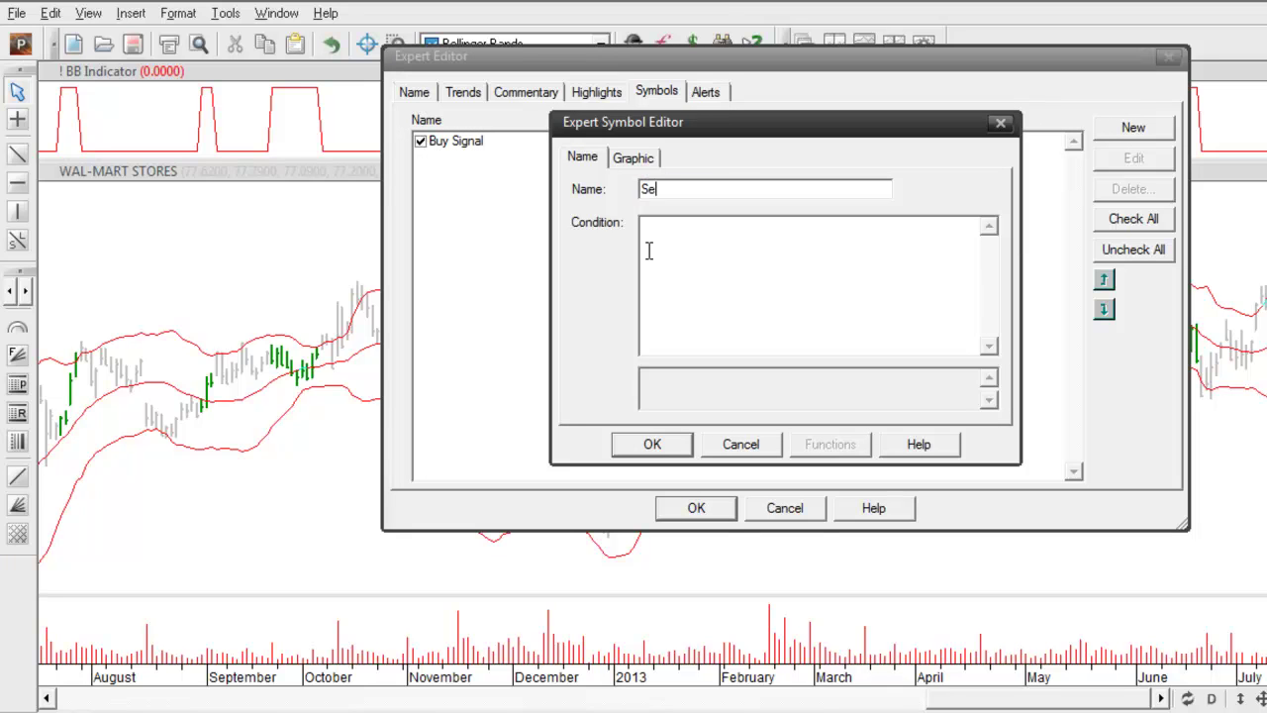
{"action": "type", "text": "ll Signal"}
- Start the Sell Signal condition with Cross( and insert the Bollinger Band Bottom function with its arguments
{"action": "left_click", "coordinate": [671, 226]}
{"action": "type", "text": "C"}
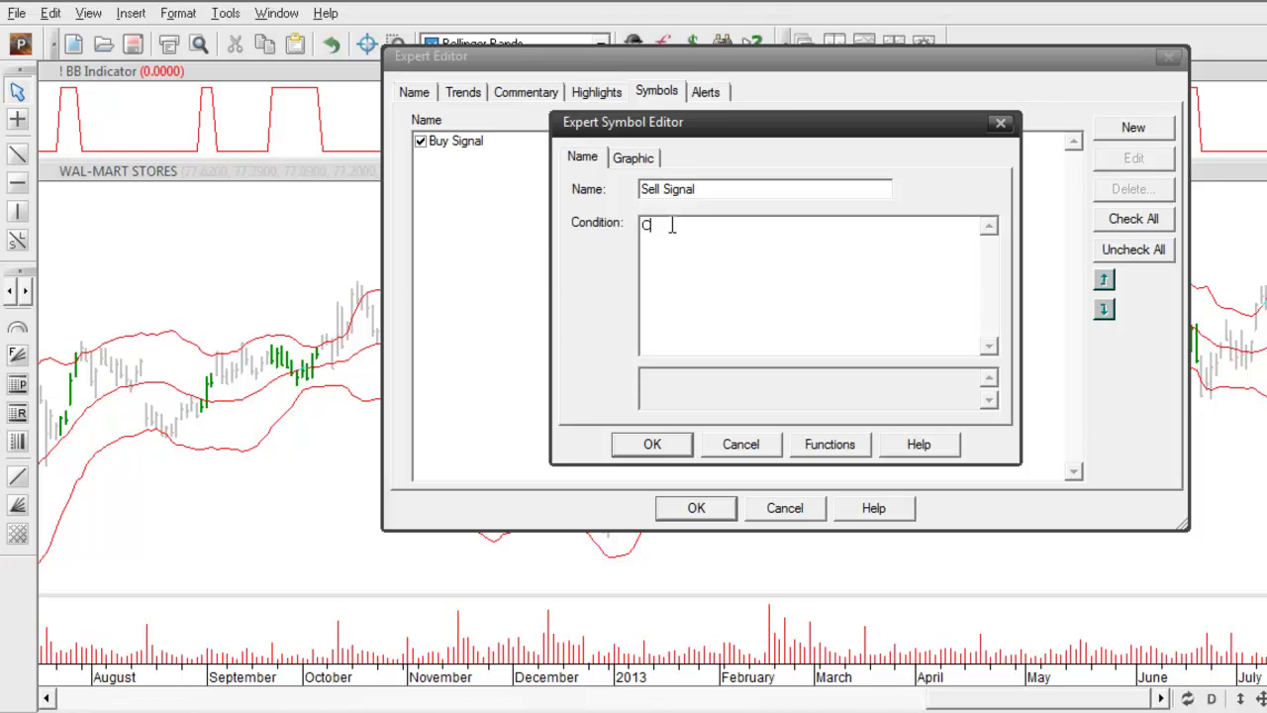
{"action": "type", "text": "ross("}
{"action": "left_click", "coordinate": [812, 443]}
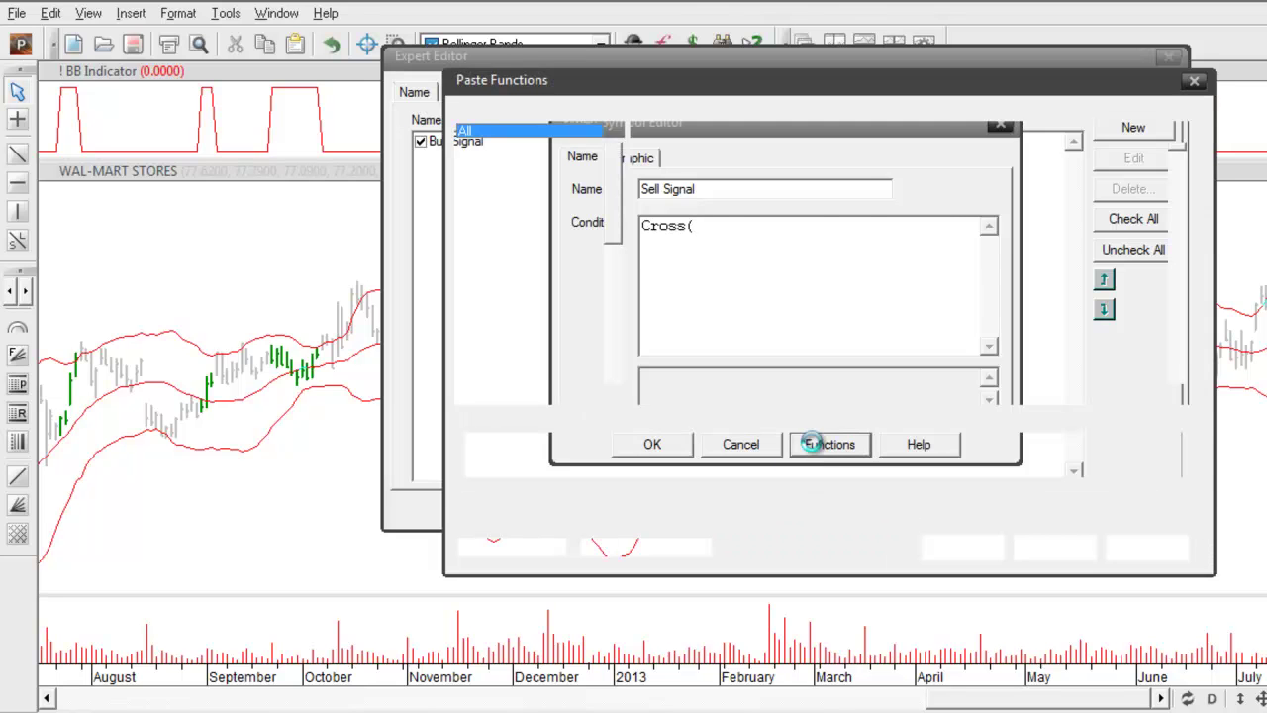
{"action": "left_click", "coordinate": [797, 289]}
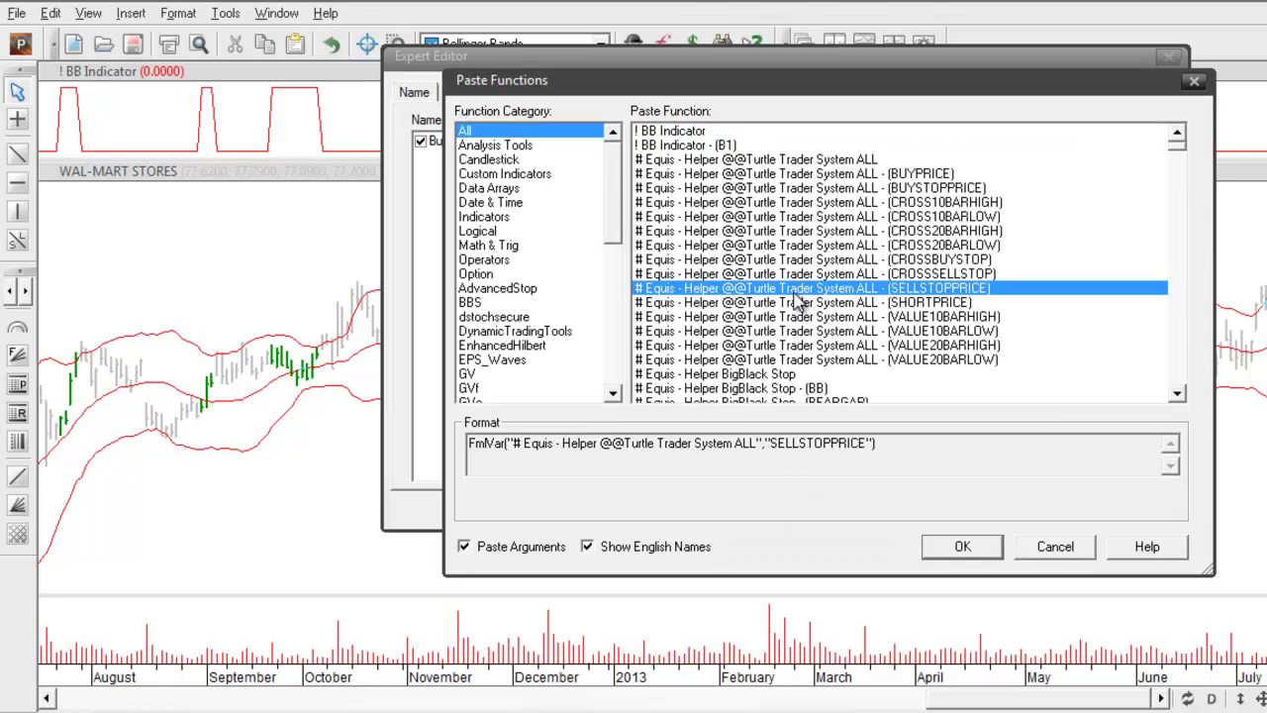
{"action": "left_click_drag", "start_coordinate": [1183, 375], "coordinate": [1181, 372]}
{"action": "left_click_drag", "start_coordinate": [1176, 156], "coordinate": [1175, 156]}
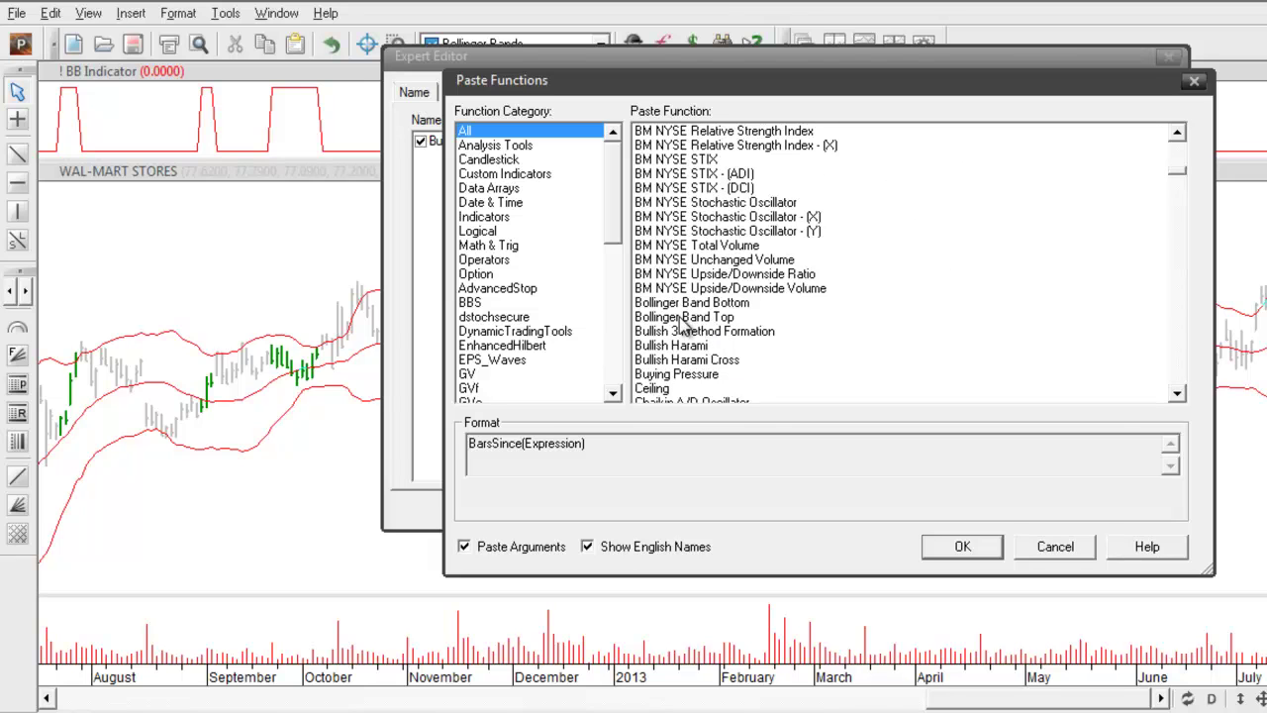
{"action": "left_click", "coordinate": [704, 303]}
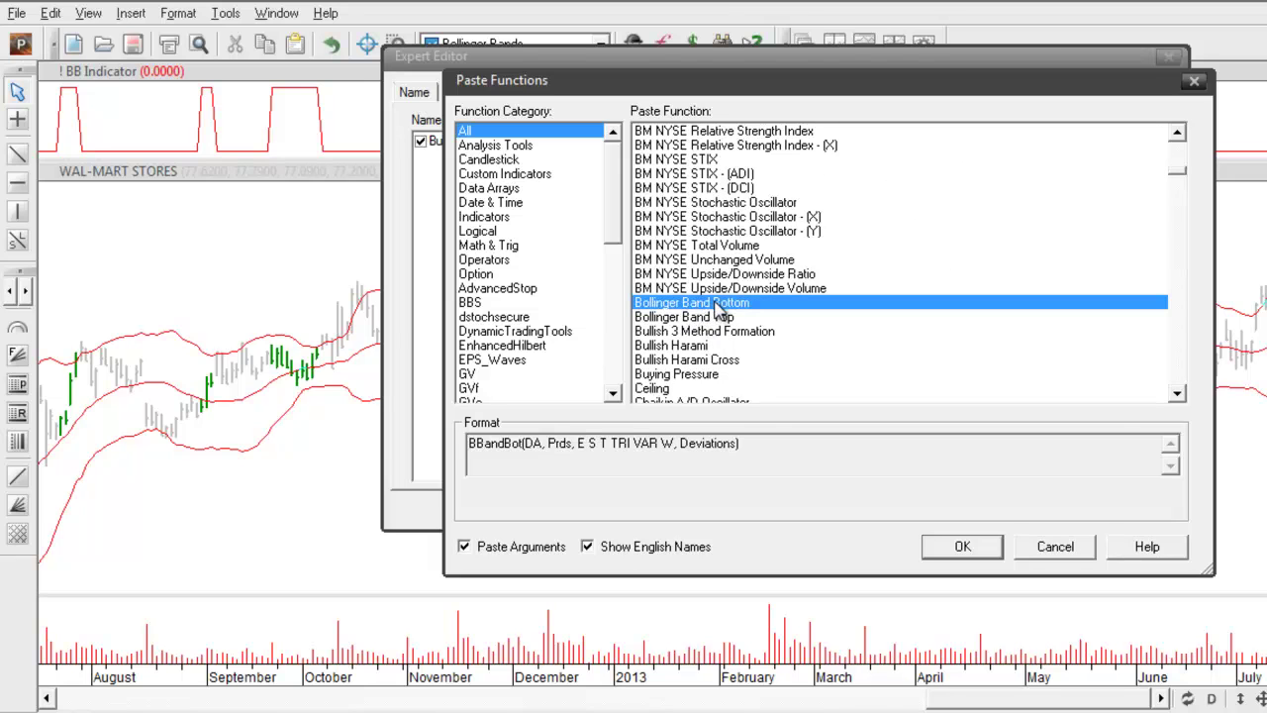
{"action": "left_click", "coordinate": [958, 546]}
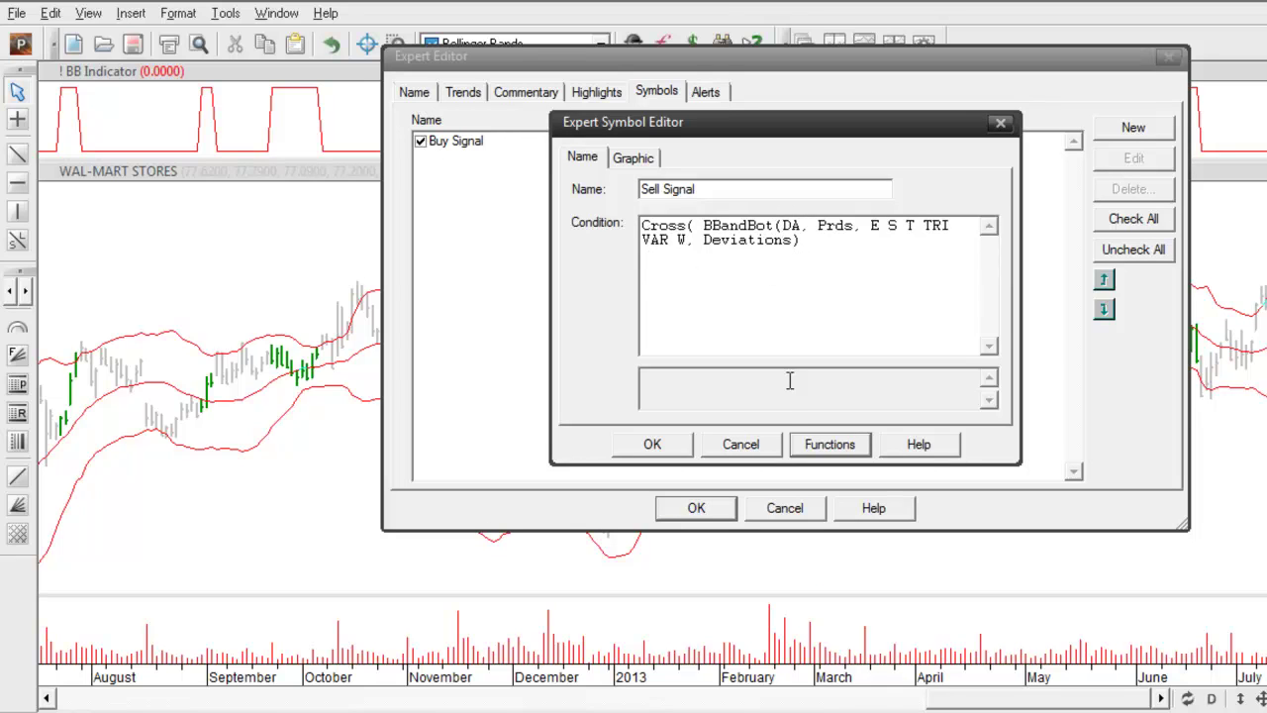
- Replace the BBandBot data array placeholder with Close and set its periods to 20
{"action": "key", "text": "Delete"}
{"action": "key", "text": "Delete"}
{"action": "type", "text": "Close"}
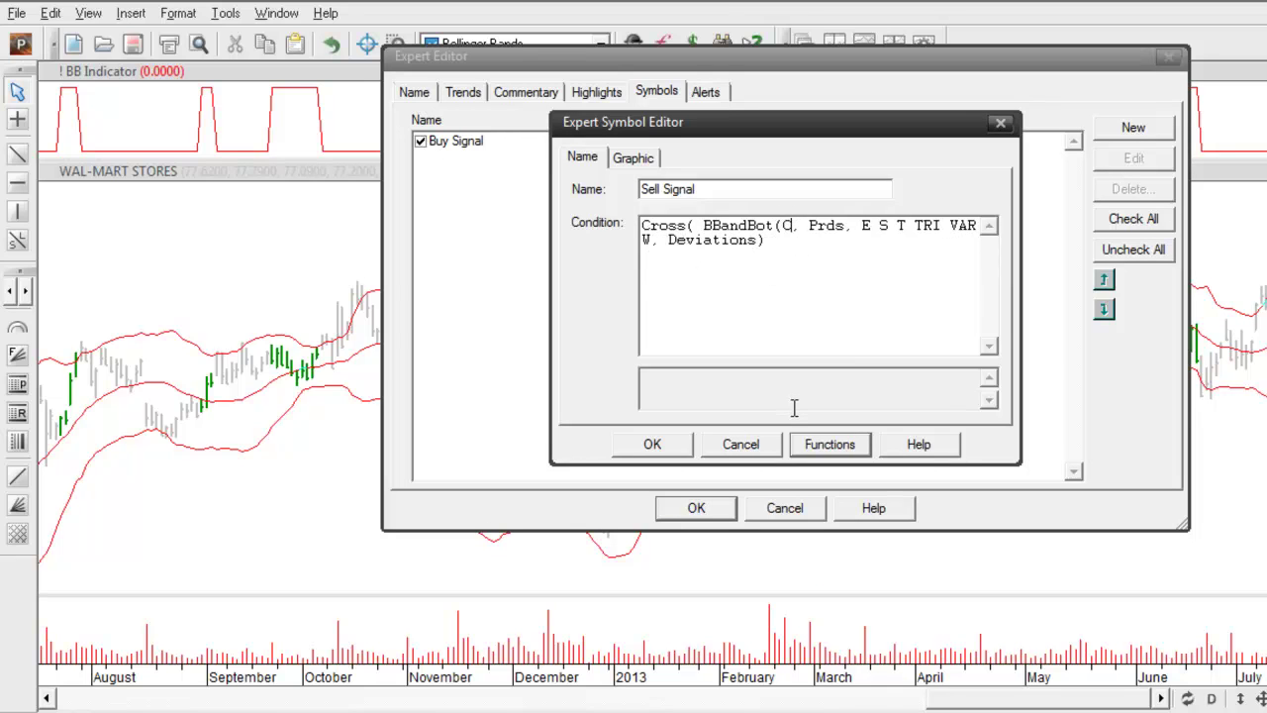
{"action": "key", "text": "Delete"}
{"action": "key", "text": "Delete"}
{"action": "key", "text": "Delete"}
{"action": "key", "text": "Delete"}
{"action": "key", "text": "Delete"}
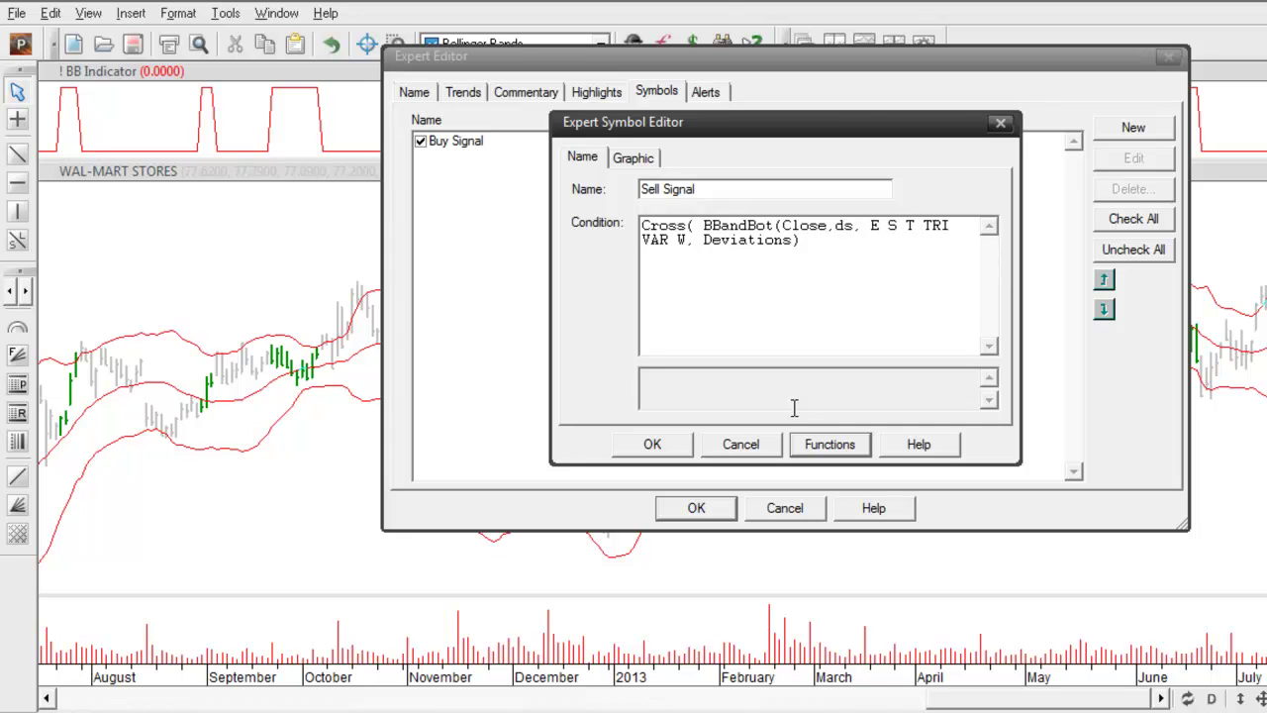
{"action": "type", "text": "20"}
- Set the BBandBot moving average method to S and its deviations to 2, removing the remaining placeholder text and spaces
{"action": "key", "text": "Right"}
{"action": "key", "text": "Delete"}
{"action": "key", "text": "Delete"}
{"action": "key", "text": "Delete"}
{"action": "key", "text": "Right"}
{"action": "key", "text": "Delete"}
{"action": "key", "text": "Delete"}
{"action": "key", "text": "Delete"}
{"action": "key", "text": "Delete"}
{"action": "key", "text": "Delete"}
{"action": "key", "text": "Delete"}
{"action": "key", "text": "Delete"}
{"action": "key", "text": "Delete"}
{"action": "key", "text": "Delete"}
{"action": "key", "text": "Delete"}
{"action": "key", "text": "Delete"}
{"action": "key", "text": "Delete"}
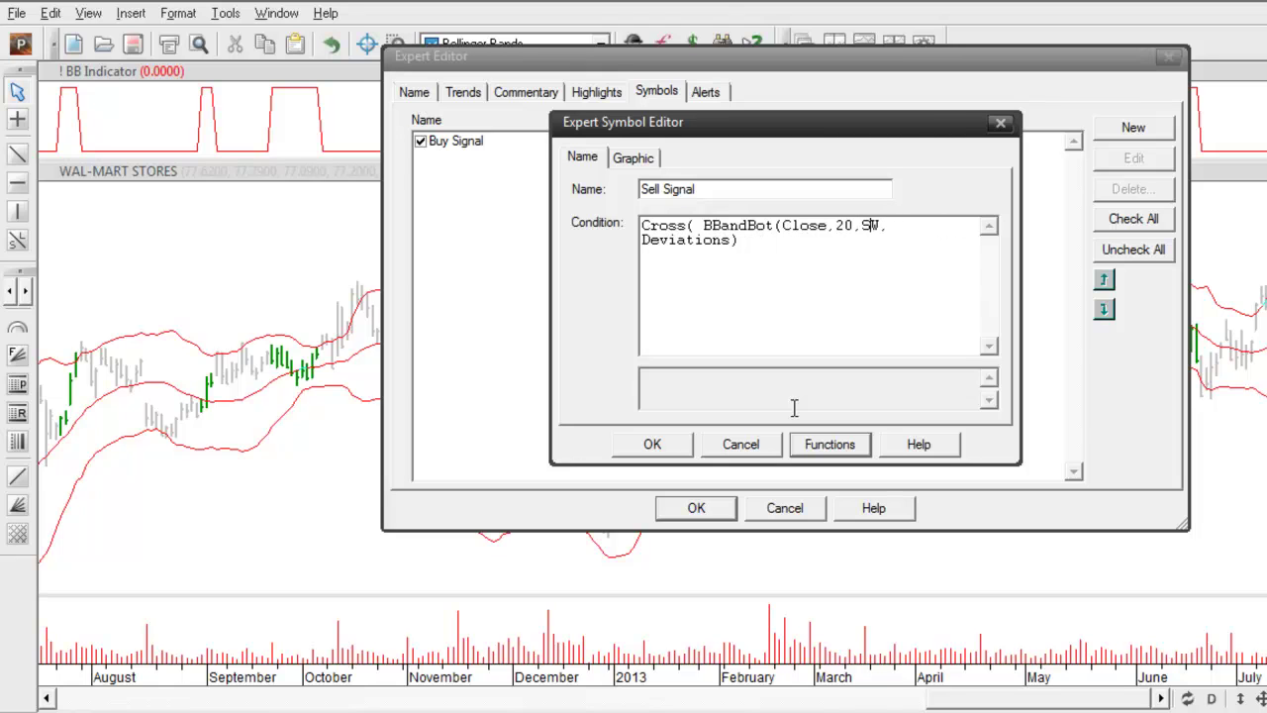
{"action": "type", "text": "2"}
{"action": "key", "text": "Delete"}
{"action": "key", "text": "Delete"}
{"action": "key", "text": "Delete"}
{"action": "key", "text": "Delete"}
{"action": "key", "text": "Delete"}
{"action": "key", "text": "Delete"}
{"action": "key", "text": "Delete"}
{"action": "key", "text": "Delete"}
{"action": "key", "text": "Delete"}
{"action": "key", "text": "Delete"}
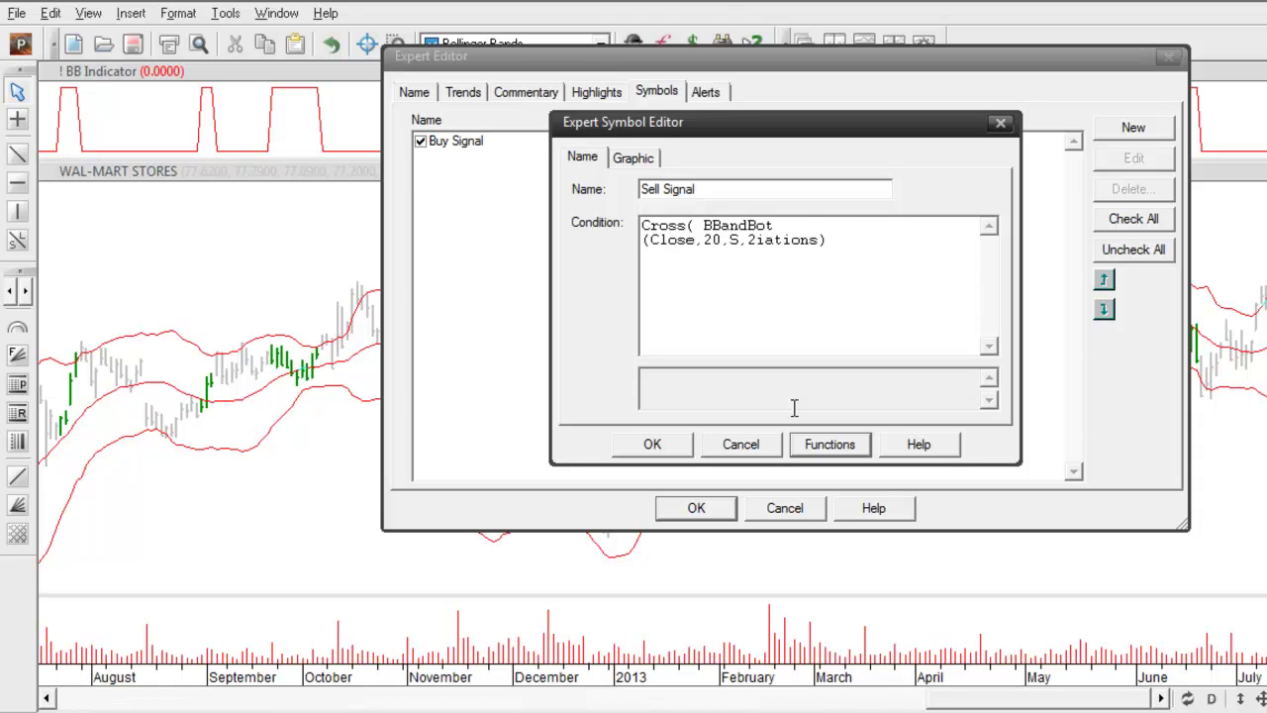
{"action": "key", "text": "Delete"}
{"action": "key", "text": "Delete"}
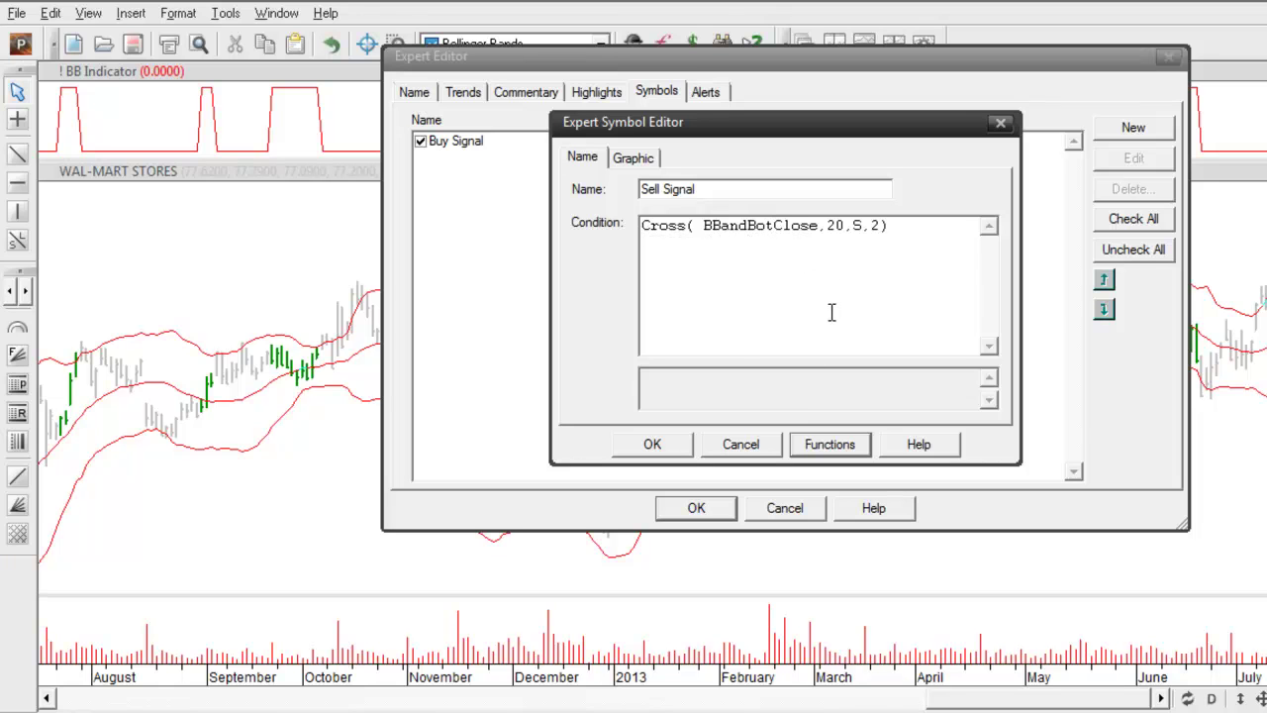
- Restore the opening parenthesis after BBandBot and finish the Cross condition with Close as its second argument
{"action": "type", "text": "("}
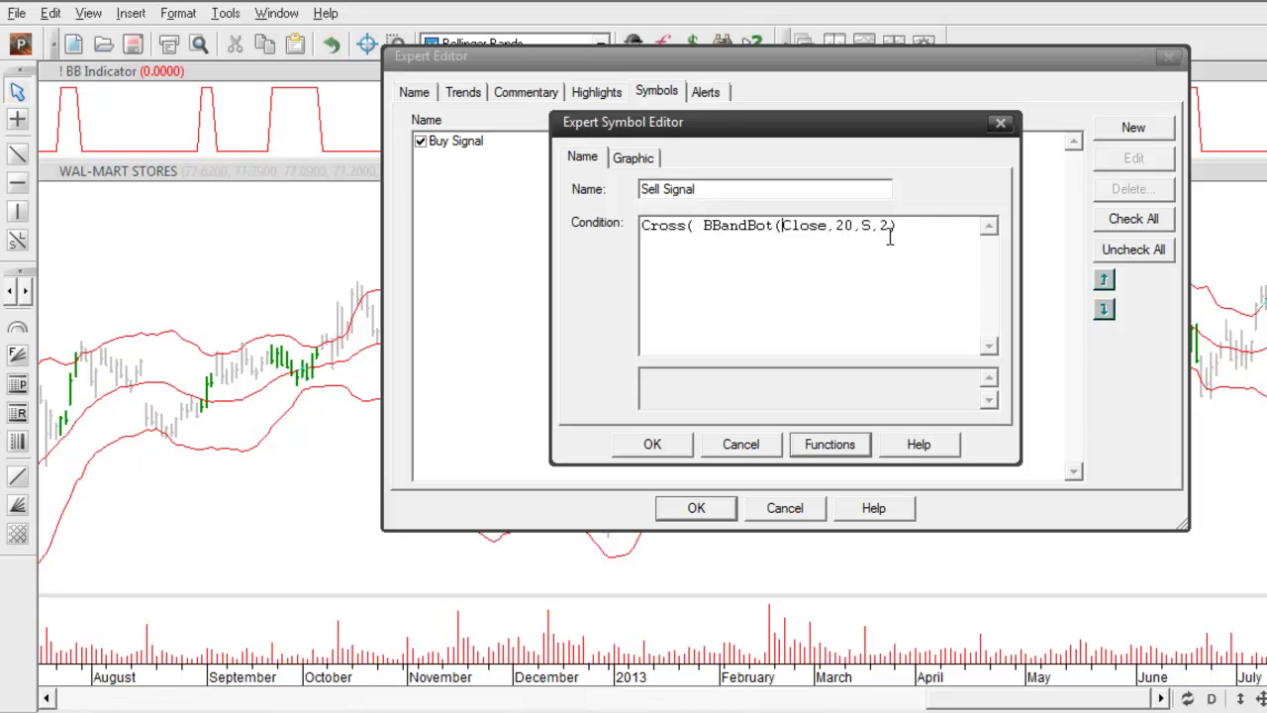
{"action": "type", "text": ",Close)"}
- Give the Sell Signal symbol a red Sell Arrow graphic positioned above the price plot, and save the symbol
{"action": "left_click", "coordinate": [634, 158]}
{"action": "left_click", "coordinate": [715, 190]}
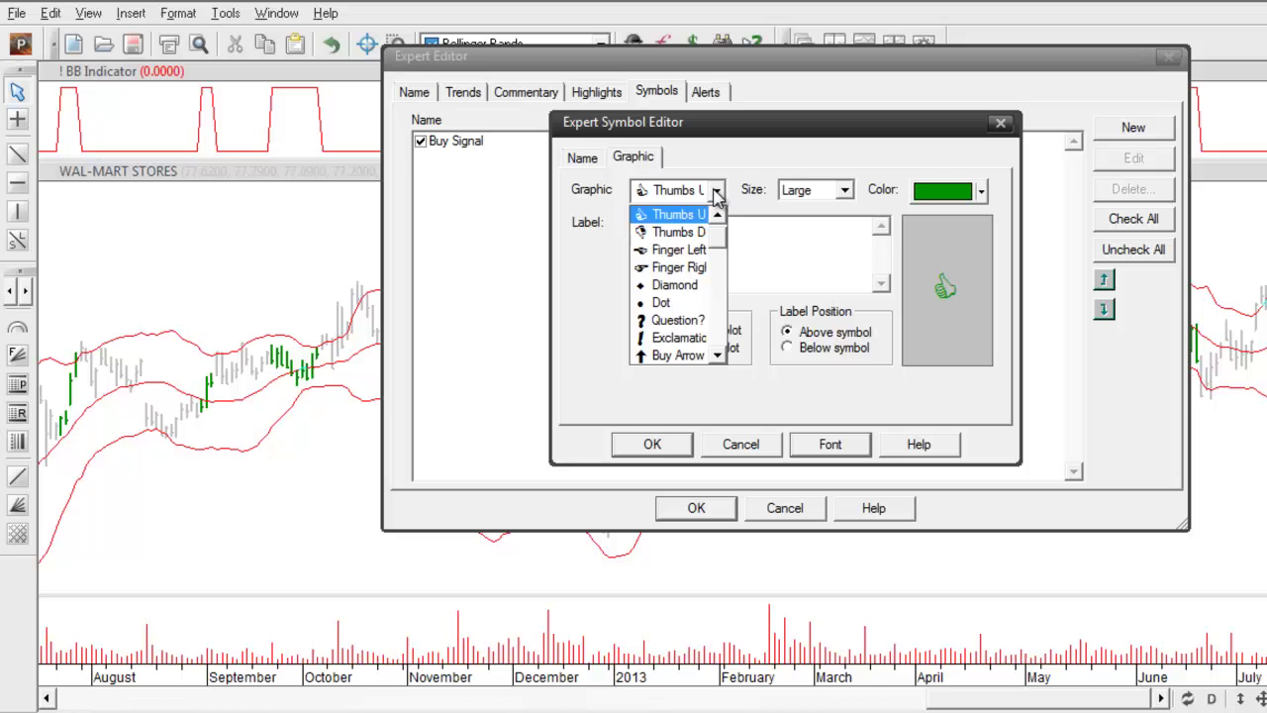
{"action": "scroll", "coordinate": [718, 355], "scroll_direction": "down", "scroll_amount": 3}
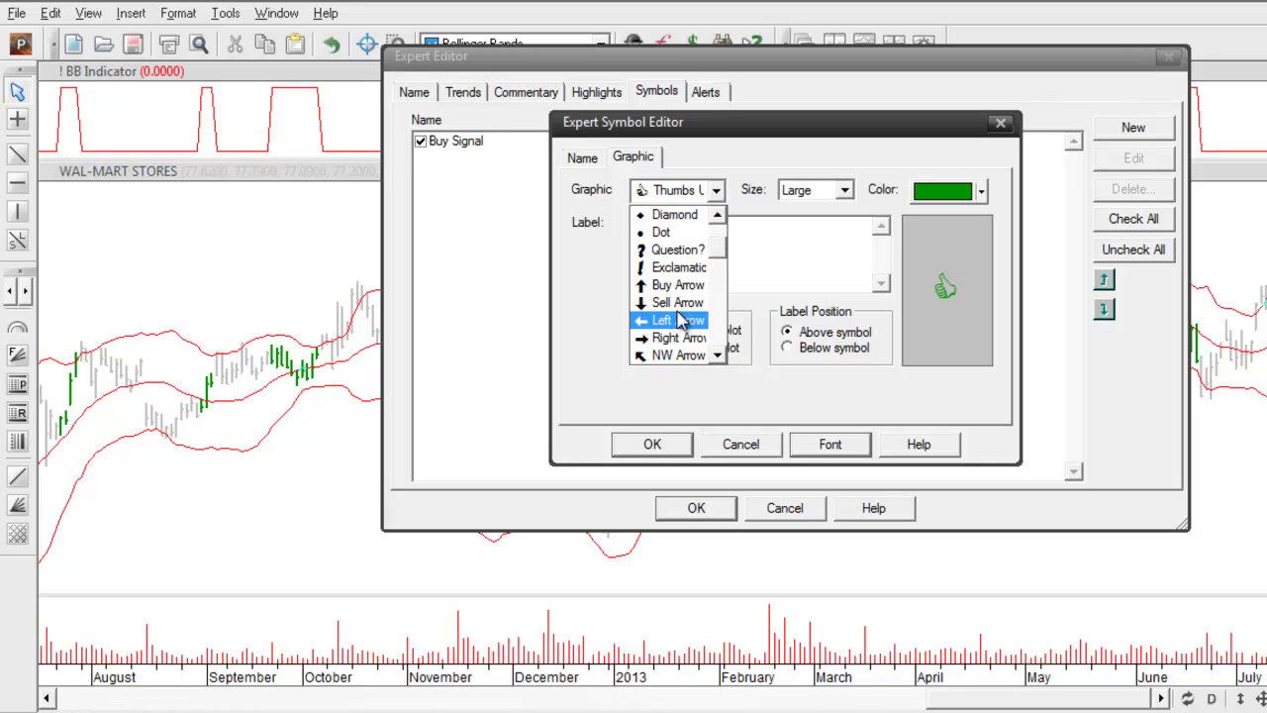
{"action": "left_click", "coordinate": [673, 302]}
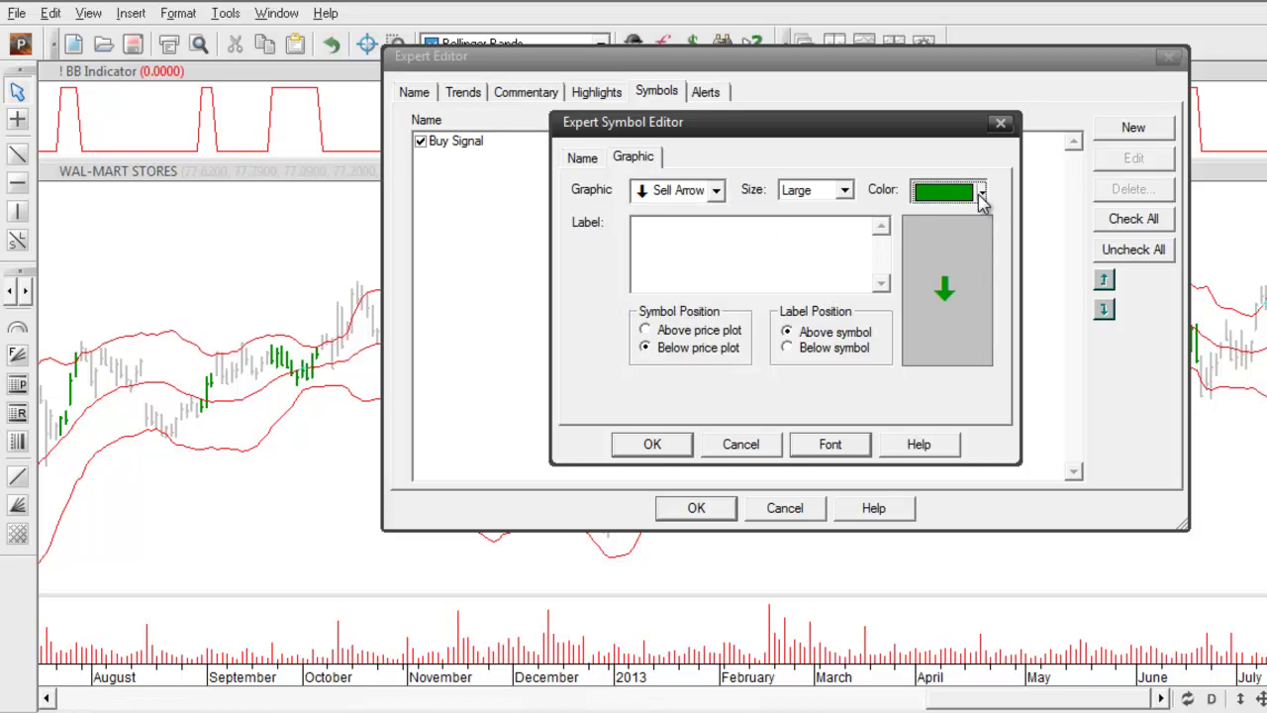
{"action": "left_click", "coordinate": [981, 191]}
{"action": "left_click", "coordinate": [920, 257]}
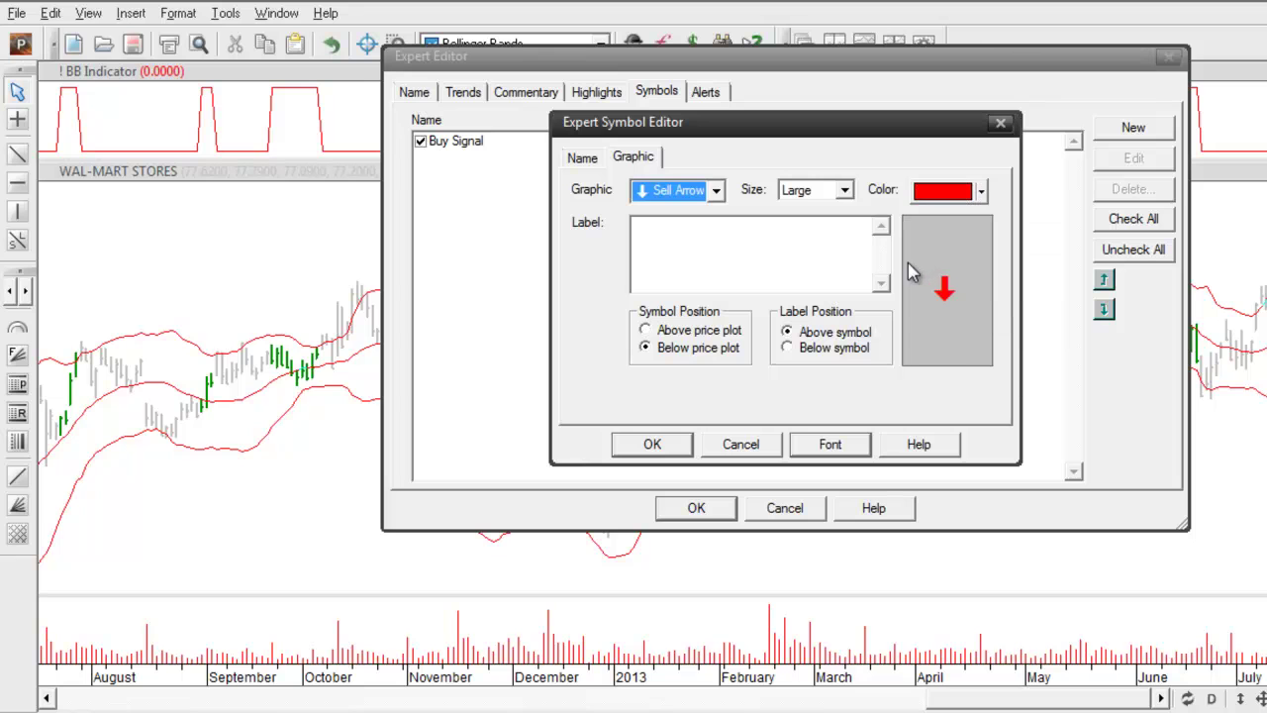
{"action": "left_click", "coordinate": [665, 332]}
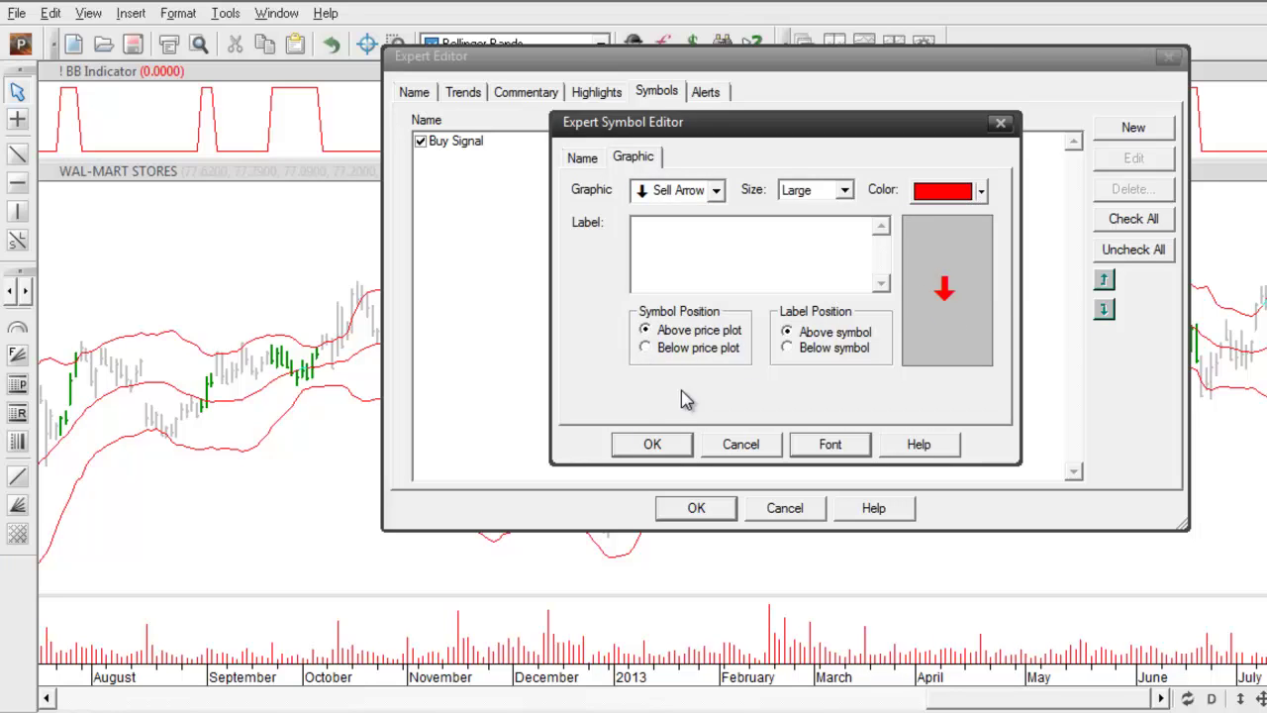
{"action": "left_click", "coordinate": [652, 444]}
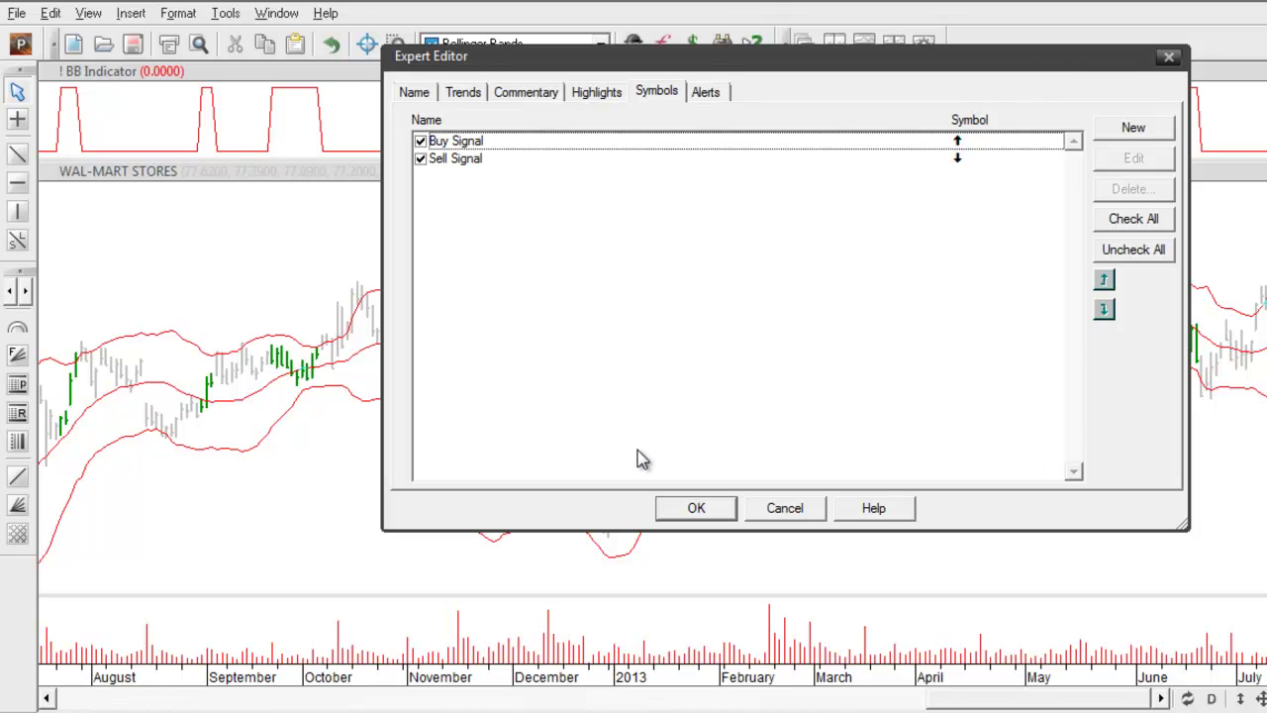
- Save the expert and close the Expert Advisor to inspect the buy and sell arrows on the chart
{"action": "left_click", "coordinate": [695, 508]}
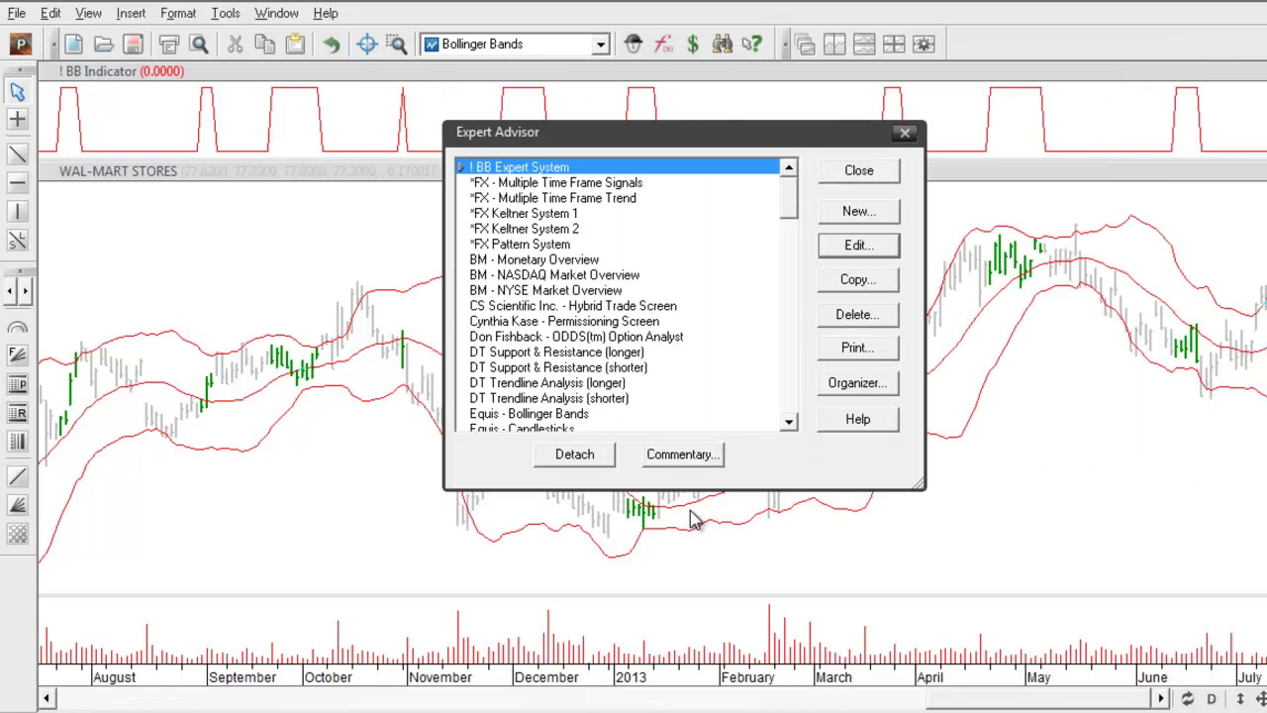
{"action": "left_click", "coordinate": [848, 174]}
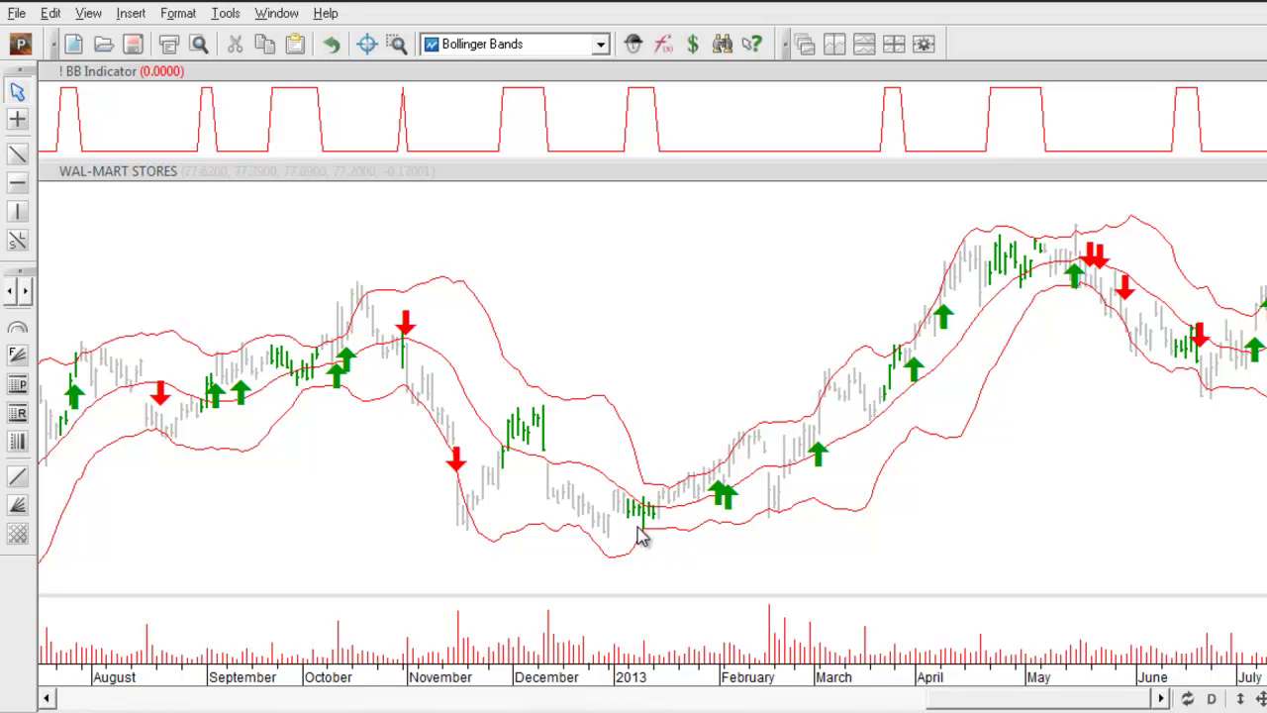
{"action": "mouse_move", "coordinate": [719, 473]}
{"action": "mouse_move", "coordinate": [710, 522]}
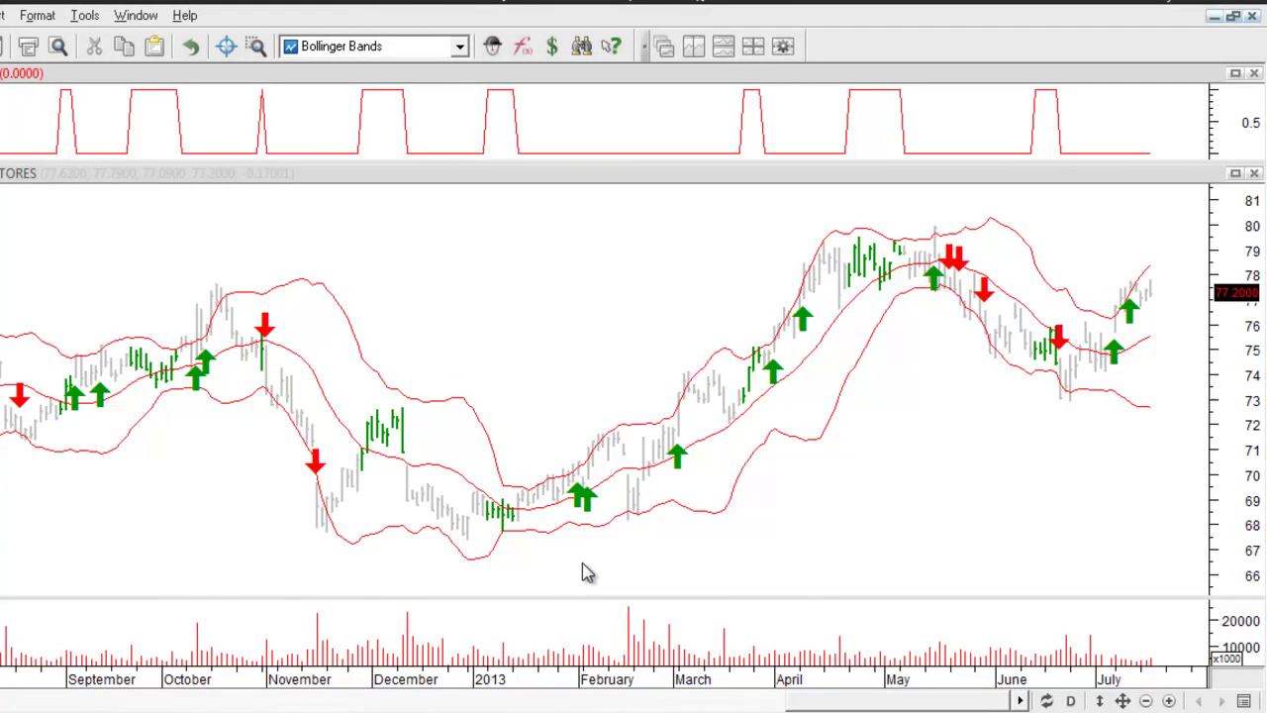
- Check the signals on the Wal-Mart chart at 5 Minute and Weekly periodicity
{"action": "left_click", "coordinate": [1070, 700]}
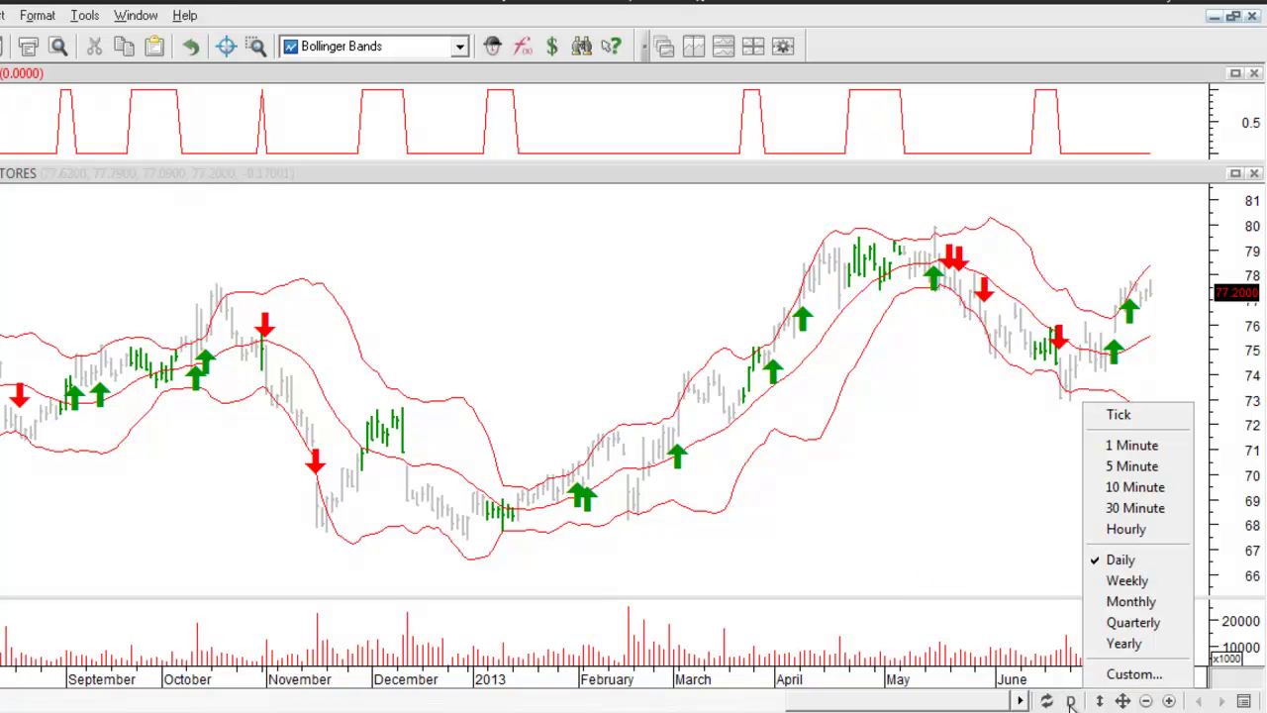
{"action": "left_click", "coordinate": [1127, 469]}
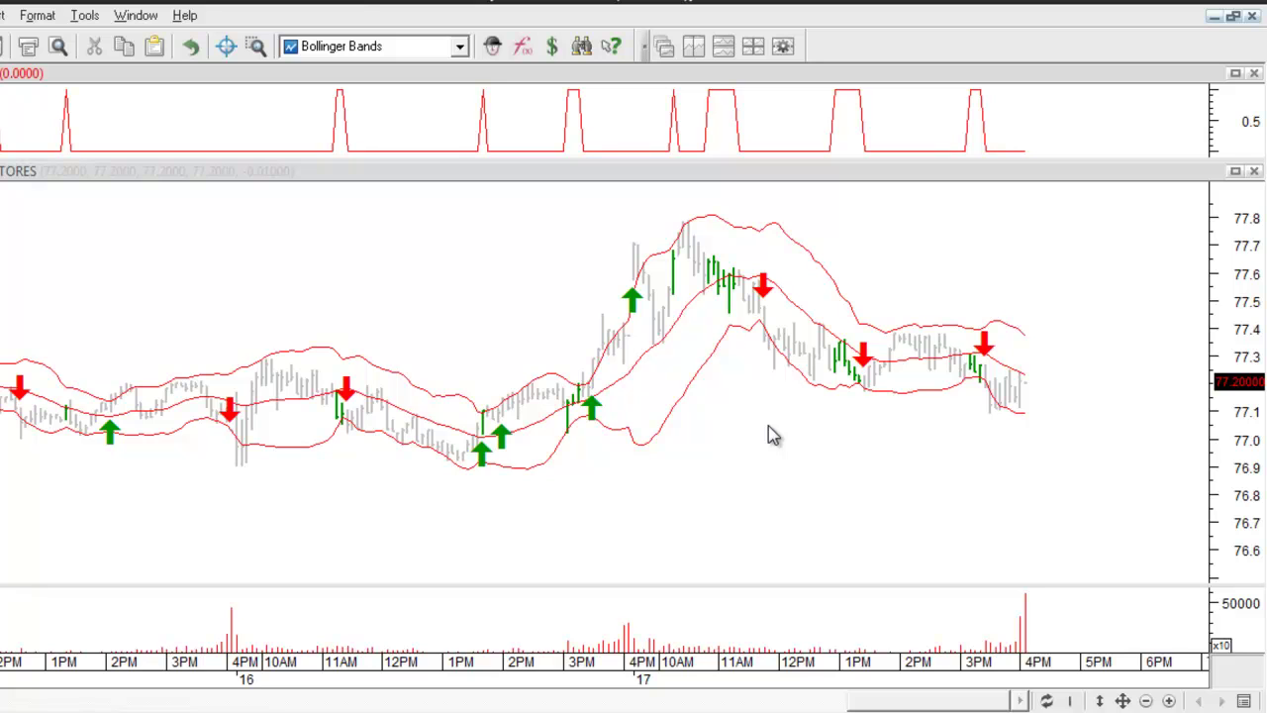
{"action": "left_click", "coordinate": [1069, 700]}
{"action": "left_click", "coordinate": [1108, 582]}
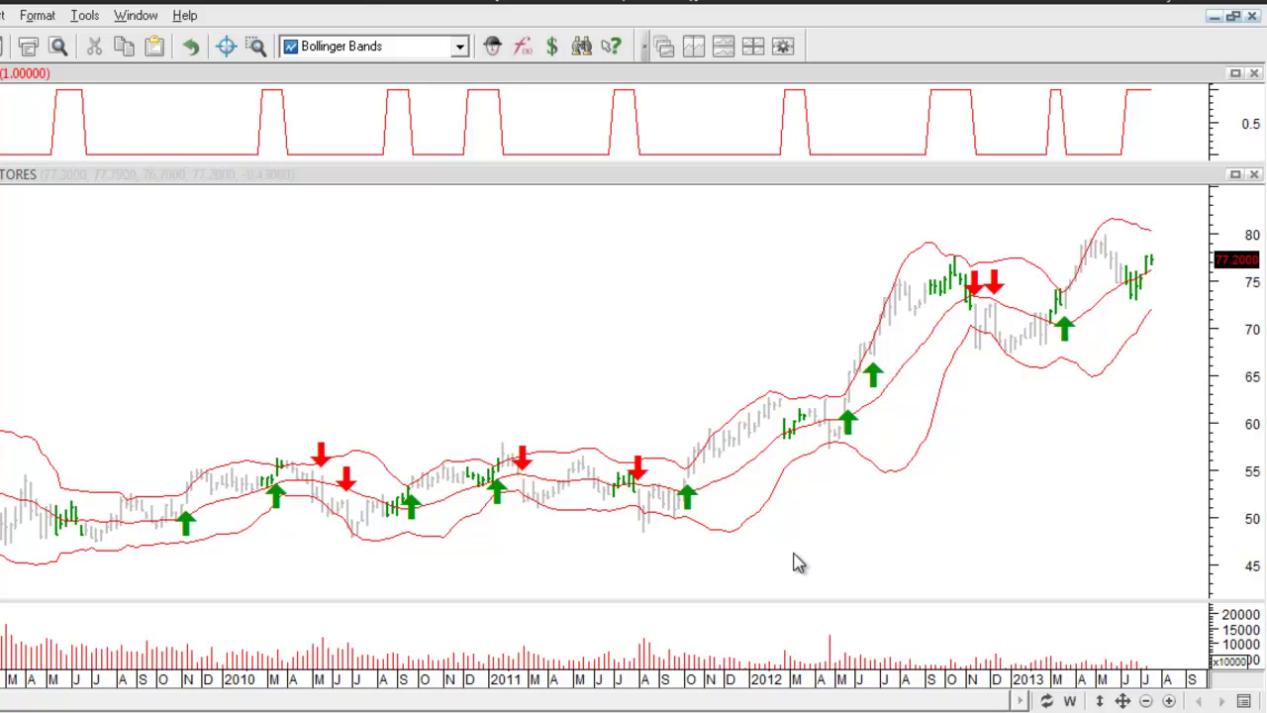
- Load the aapl instrument into the chart and change its periodicity to Daily
{"action": "type", "text": "wmt.n"}
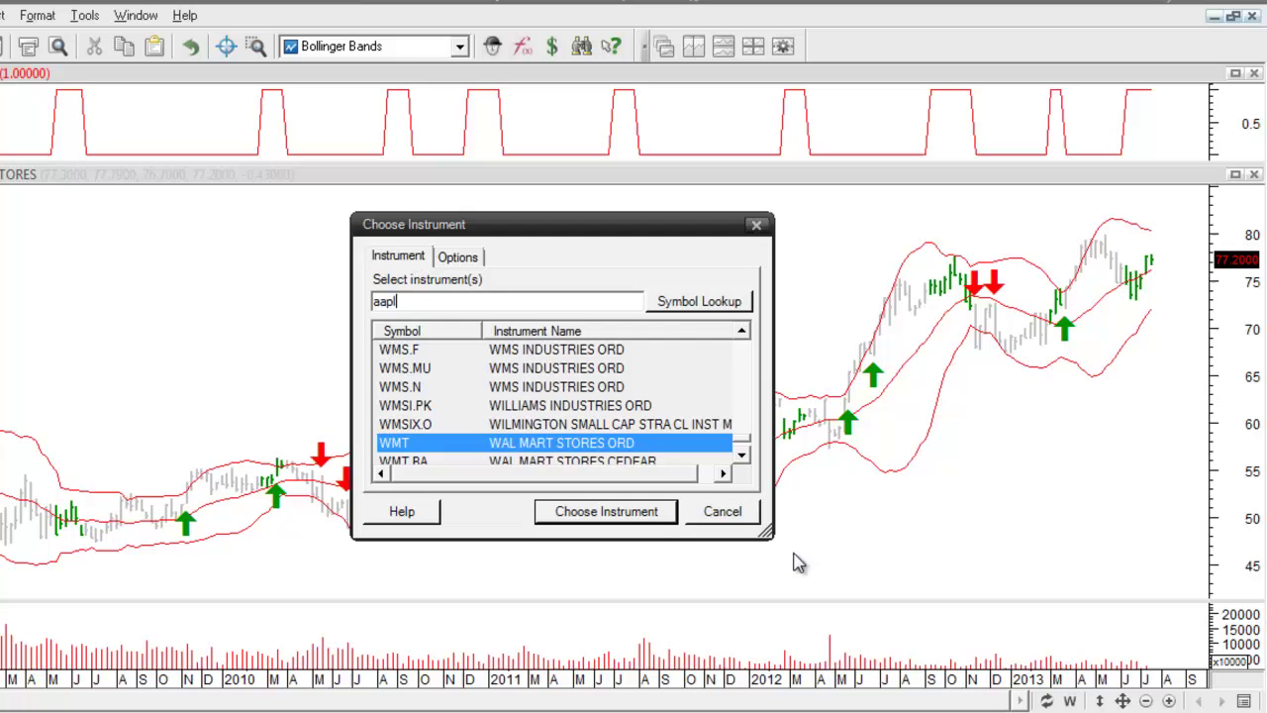
{"action": "key", "text": "Return"}
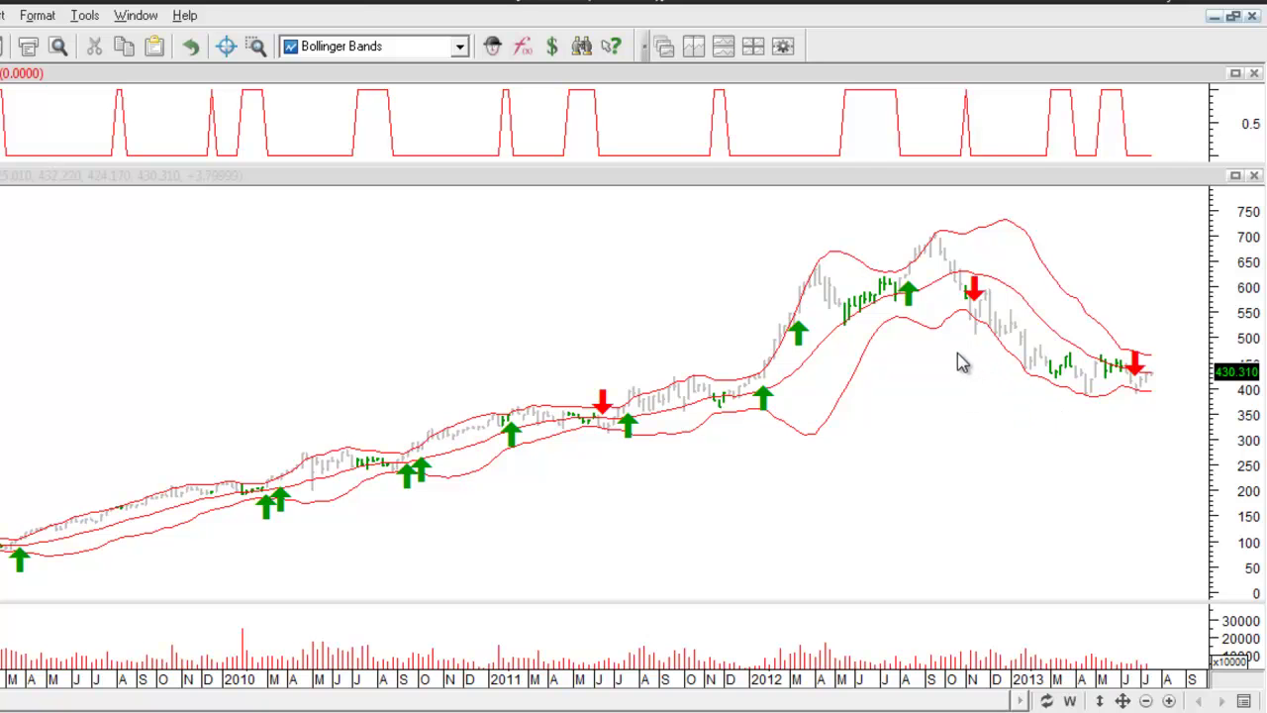
{"action": "left_click", "coordinate": [1069, 699]}
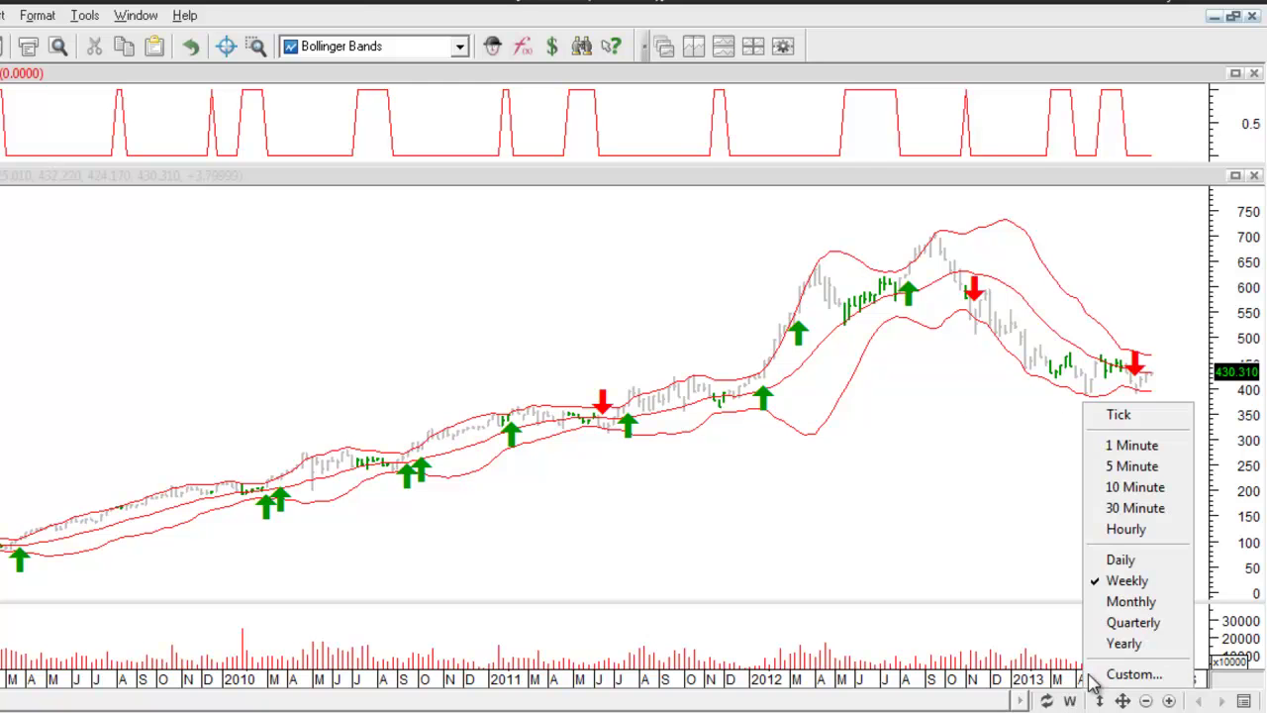
{"action": "left_click", "coordinate": [1118, 560]}
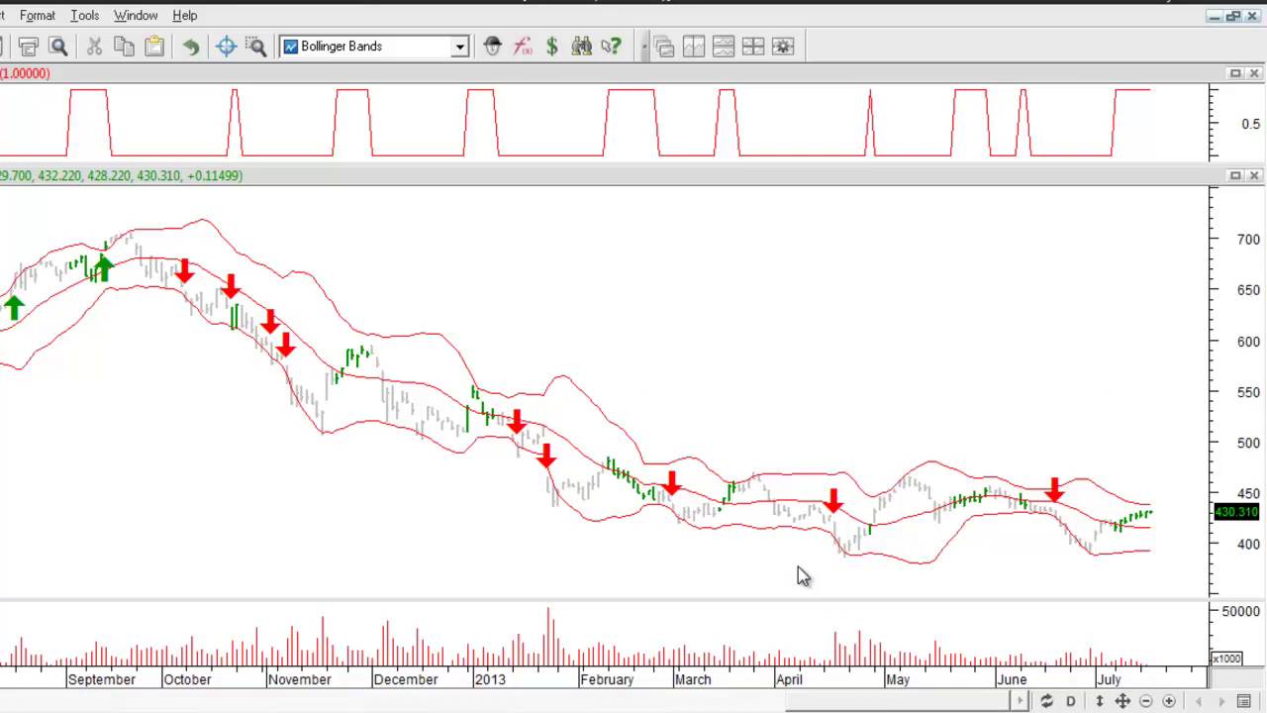
- Examine the signals in the chart's late 2011 to mid 2012 history, and return to the most recent bars
{"action": "left_click_drag", "start_coordinate": [867, 702], "coordinate": [652, 707]}
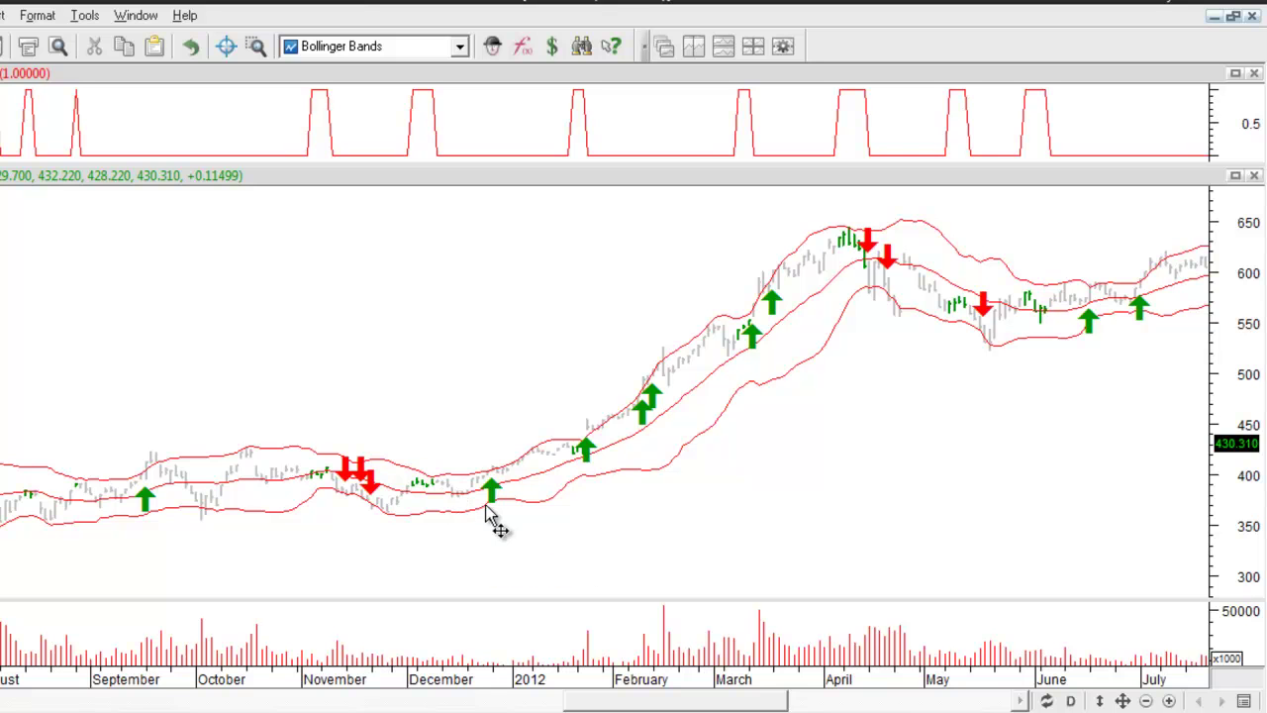
{"action": "mouse_move", "coordinate": [513, 473]}
{"action": "left_click_drag", "start_coordinate": [699, 708], "coordinate": [909, 709]}
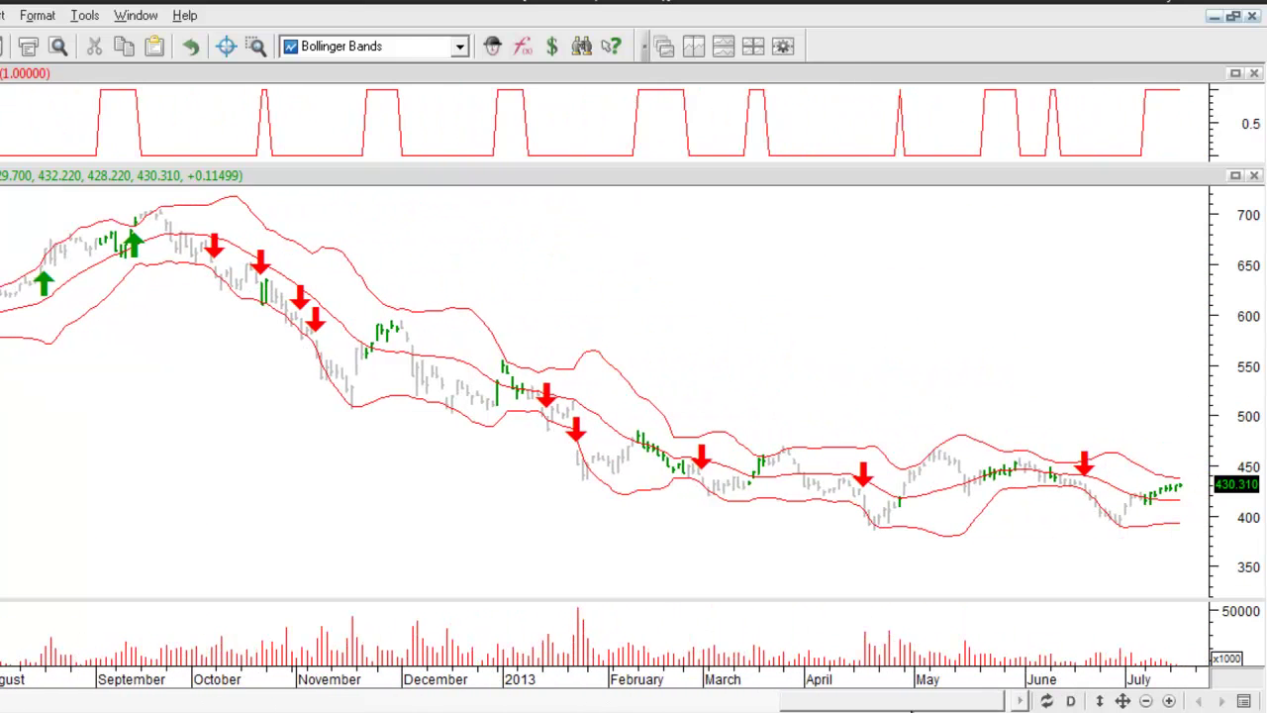